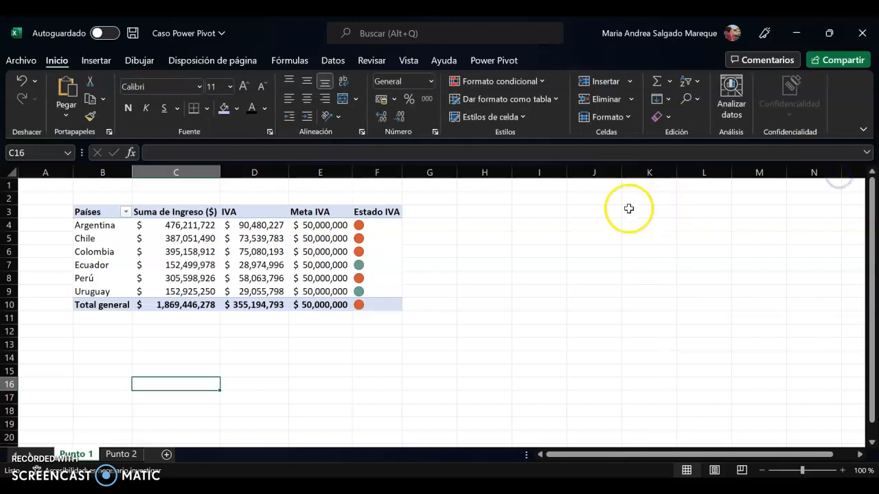
Open the Power Pivot data model of the Caso Power Pivot workbook and maximize its window
{"action": "left_click", "coordinate": [487, 65]}
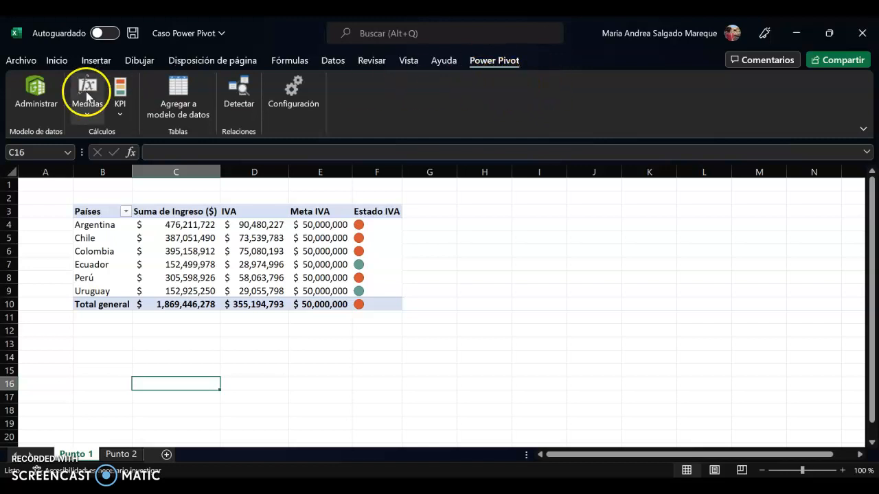
{"action": "left_click", "coordinate": [44, 108]}
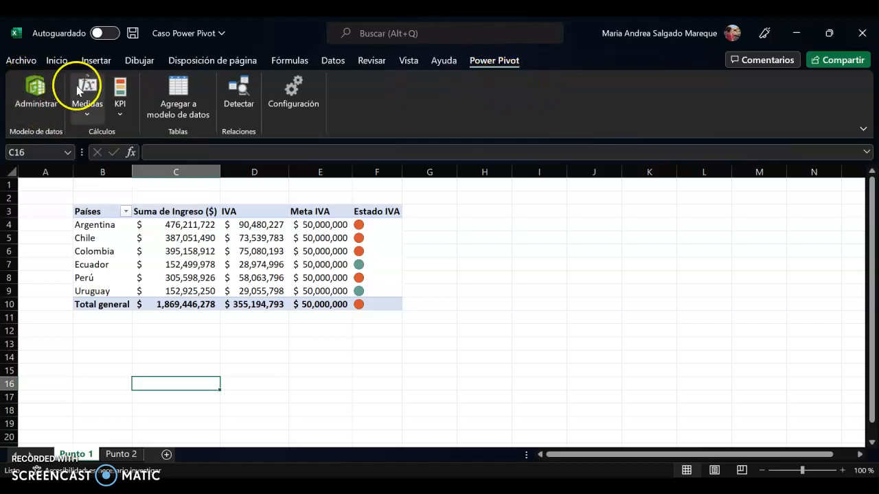
{"action": "left_click", "coordinate": [116, 97]}
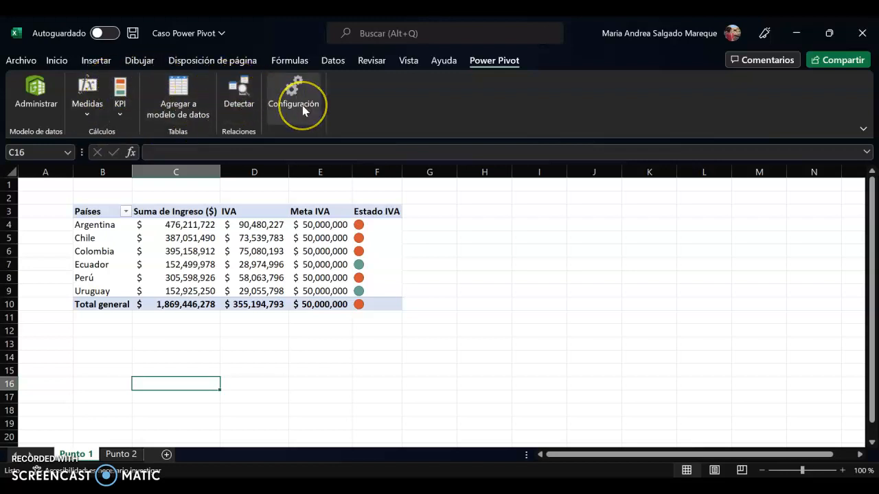
{"action": "left_click", "coordinate": [39, 86]}
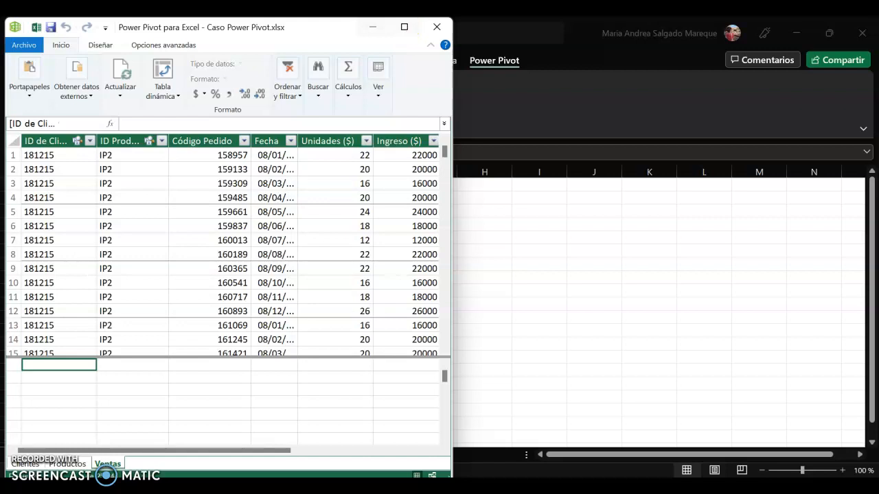
{"action": "left_click_drag", "start_coordinate": [217, 35], "coordinate": [315, 112]}
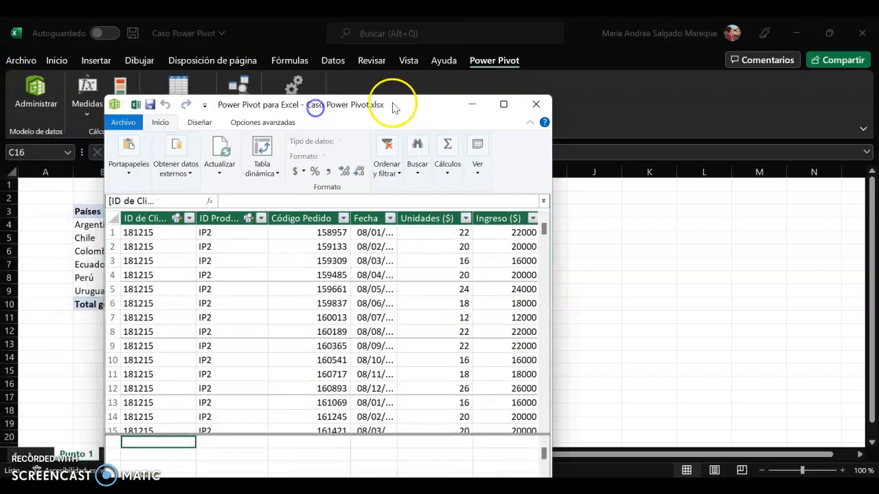
{"action": "left_click", "coordinate": [516, 106]}
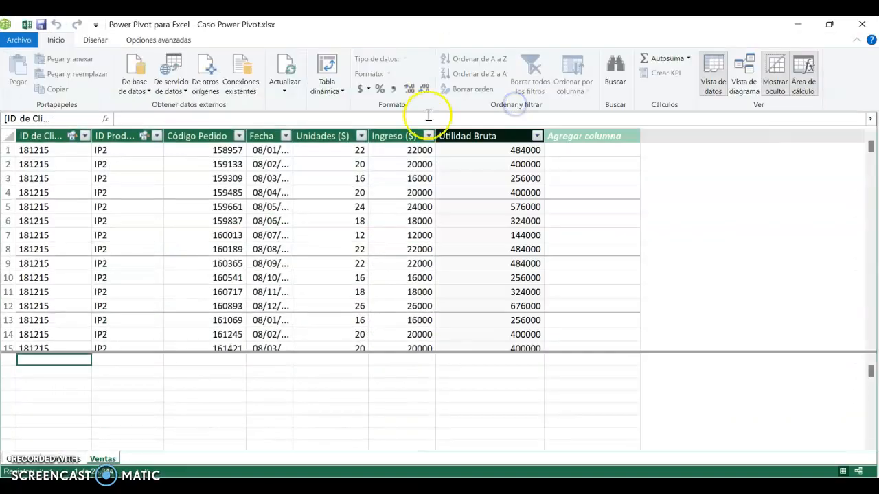
{"action": "left_click", "coordinate": [206, 75]}
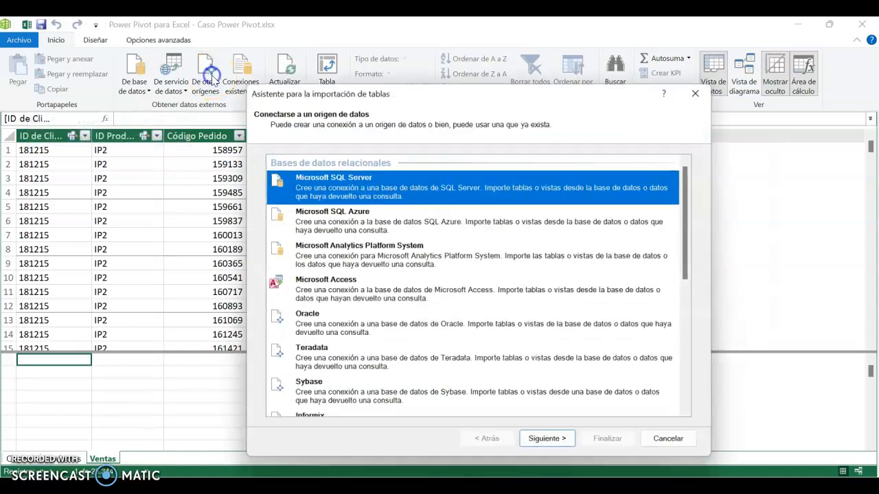
{"action": "scroll", "coordinate": [402, 265], "scroll_direction": "down", "scroll_amount": 10}
{"action": "double_click", "coordinate": [374, 358]}
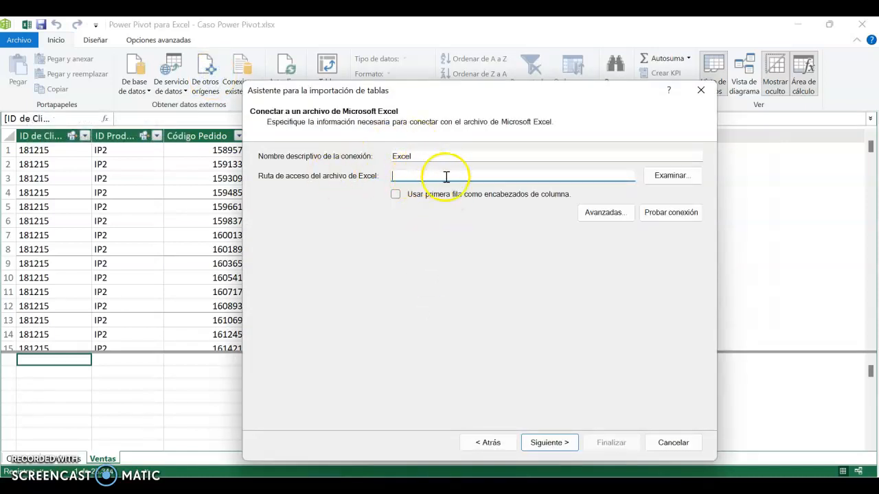
{"action": "left_click", "coordinate": [699, 97]}
Switch to the Power Pivot 1 workbook and review the source tables on its Clientes, Productos and Ventas sheets
{"action": "mouse_move", "coordinate": [515, 473]}
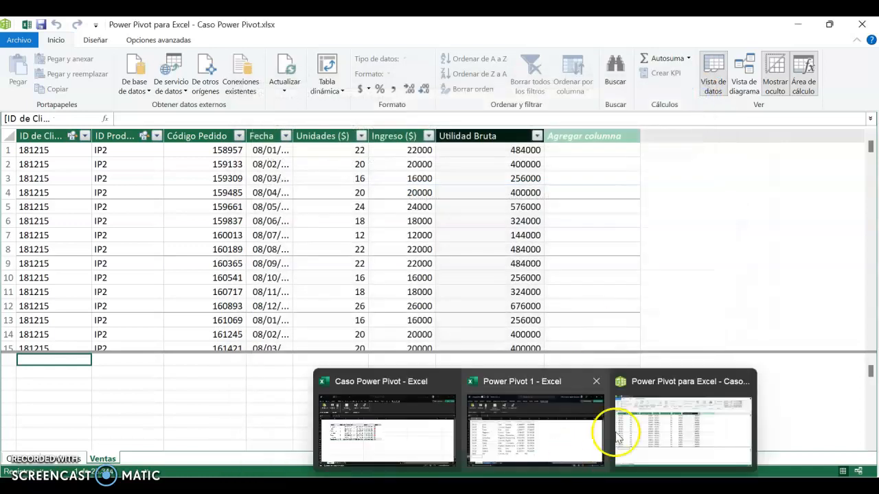
{"action": "left_click", "coordinate": [528, 421]}
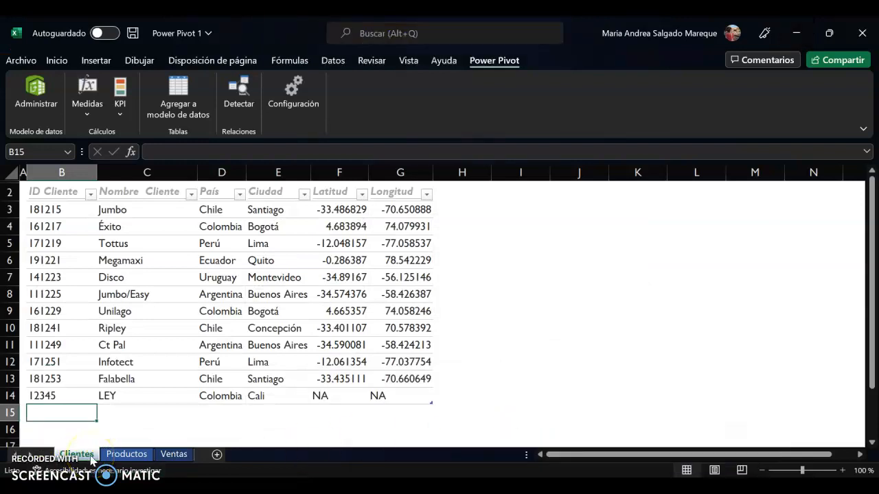
{"action": "left_click", "coordinate": [122, 453]}
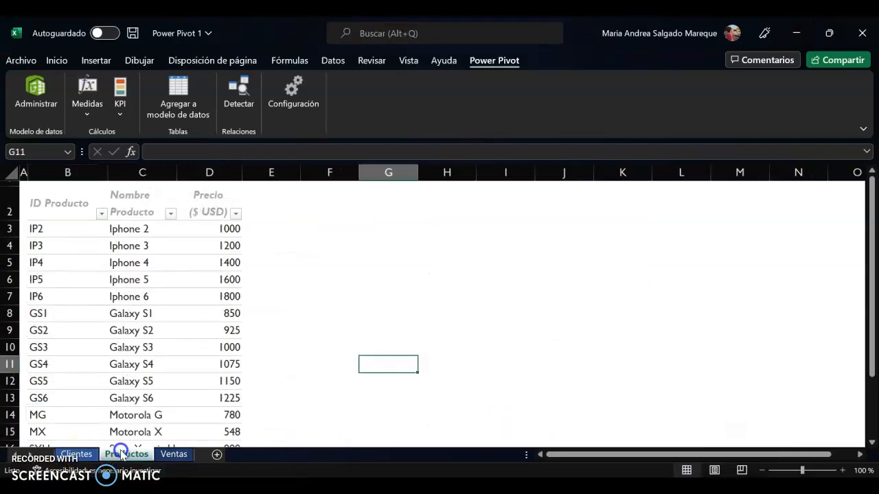
{"action": "left_click", "coordinate": [172, 455]}
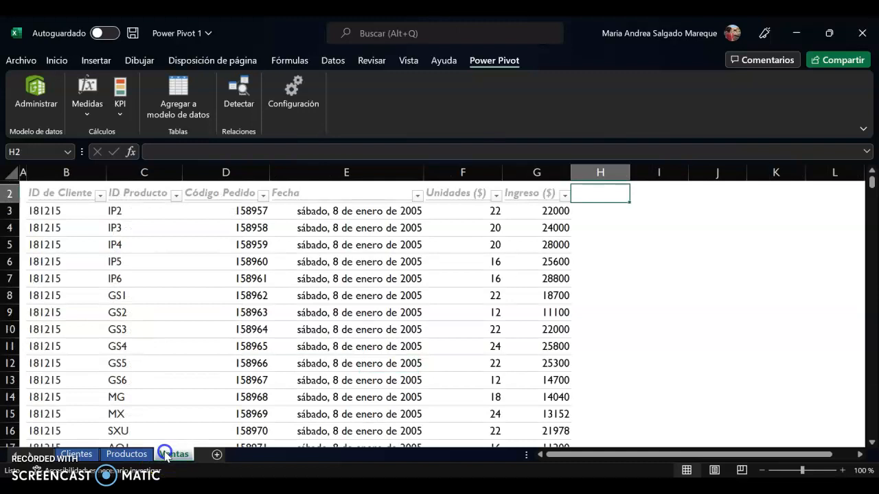
{"action": "left_click", "coordinate": [797, 33]}
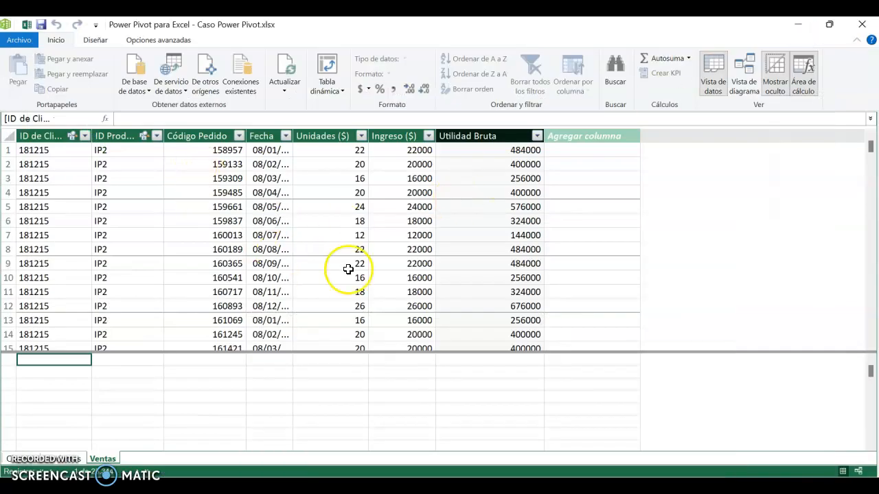
Review the Productos and Clientes tables in the data model and examine the table relationships in diagram view
{"action": "left_click", "coordinate": [74, 459]}
{"action": "left_click", "coordinate": [14, 459]}
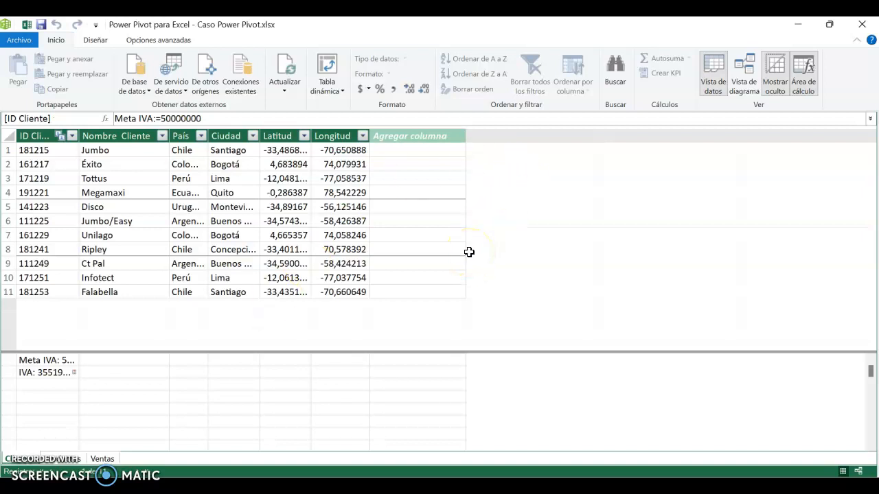
{"action": "left_click", "coordinate": [741, 77]}
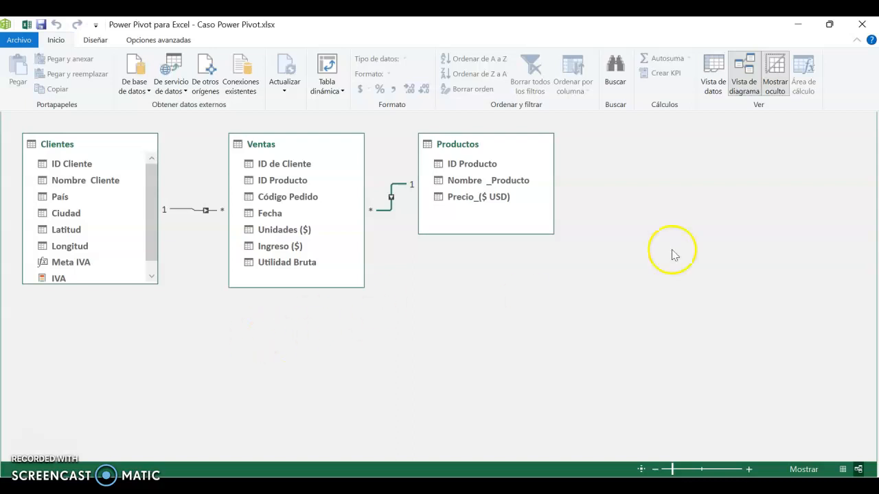
{"action": "left_click", "coordinate": [717, 74]}
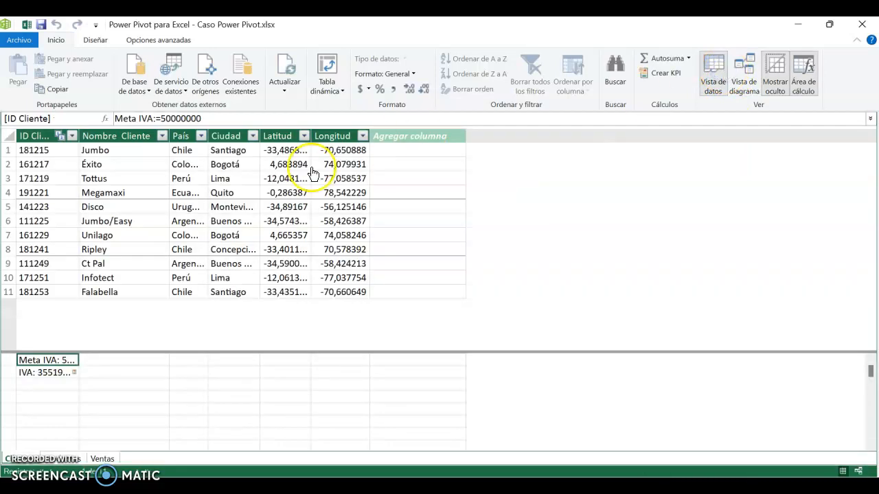
Examine the formula and values of the calculated column Utilidad Bruta in the Ventas table
{"action": "left_click", "coordinate": [103, 459]}
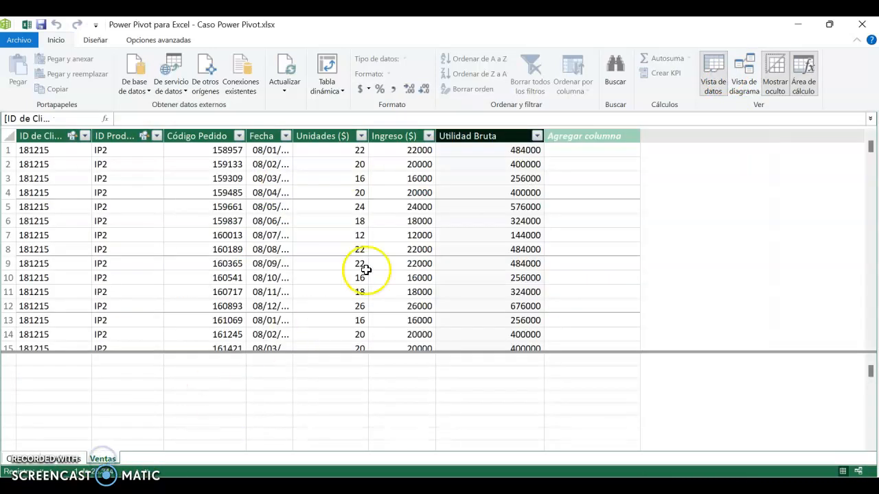
{"action": "left_click", "coordinate": [486, 150]}
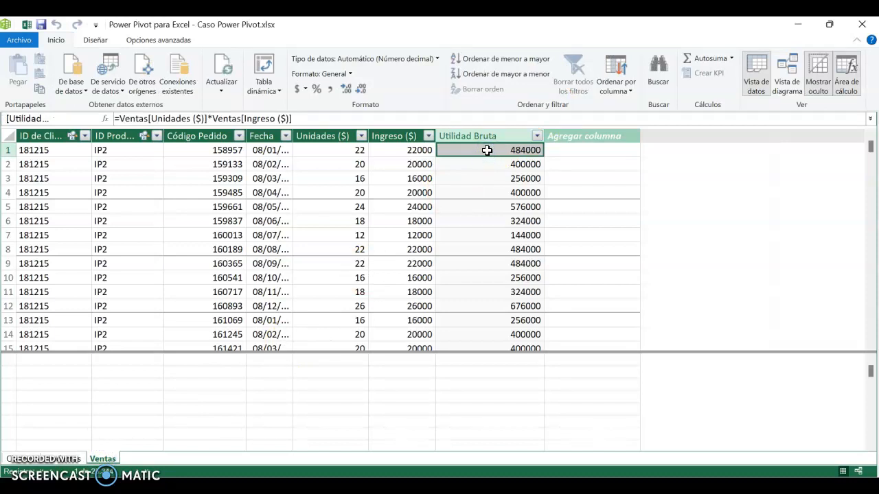
{"action": "left_click", "coordinate": [379, 119]}
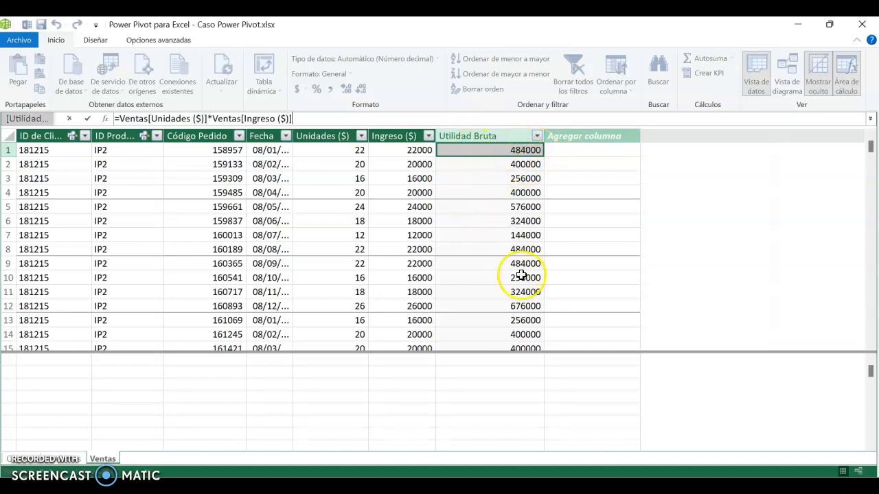
{"action": "left_click_drag", "start_coordinate": [486, 345], "coordinate": [514, 223]}
{"action": "left_click", "coordinate": [514, 222]}
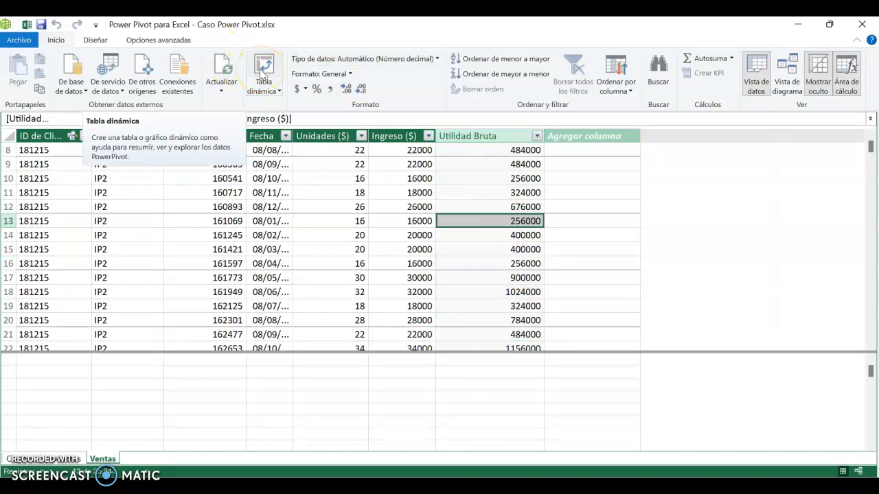
Return to the Punto 1 worksheet and examine which fields from the model tables its pivot table uses
{"action": "left_click", "coordinate": [799, 25]}
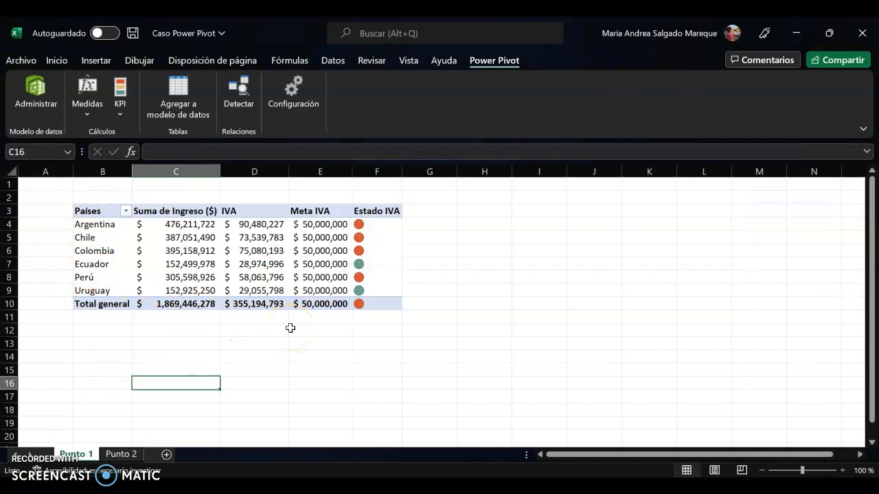
{"action": "left_click", "coordinate": [96, 227]}
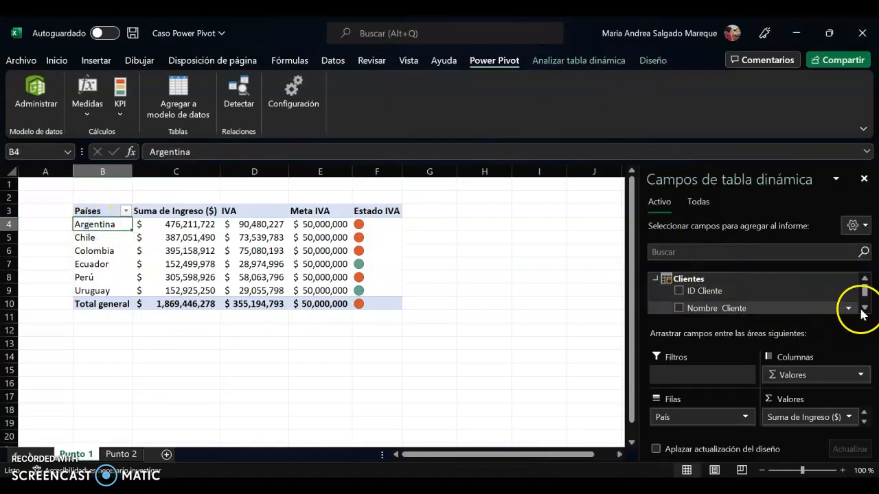
{"action": "left_click", "coordinate": [863, 309]}
{"action": "left_click", "coordinate": [863, 309]}
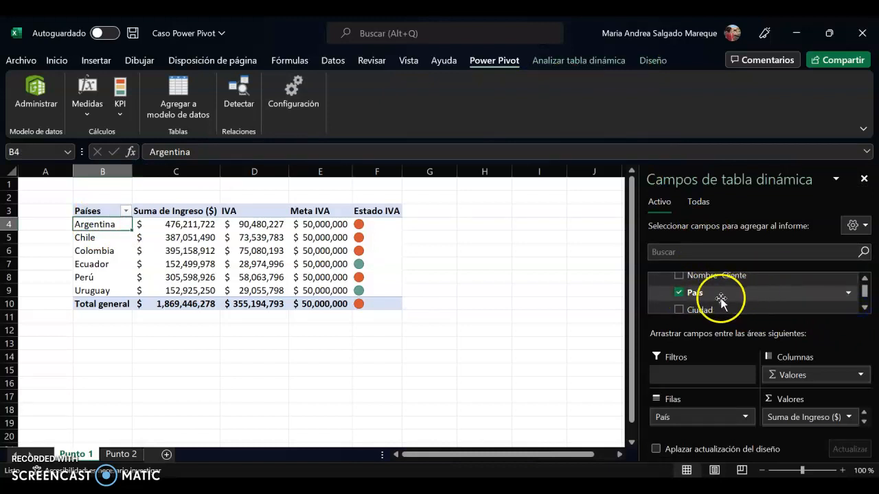
{"action": "left_click", "coordinate": [865, 311]}
{"action": "left_click", "coordinate": [865, 310]}
{"action": "left_click", "coordinate": [865, 310]}
{"action": "left_click", "coordinate": [865, 310]}
{"action": "left_click", "coordinate": [864, 311]}
{"action": "left_click", "coordinate": [865, 310]}
{"action": "left_click", "coordinate": [865, 310]}
{"action": "left_click", "coordinate": [865, 311]}
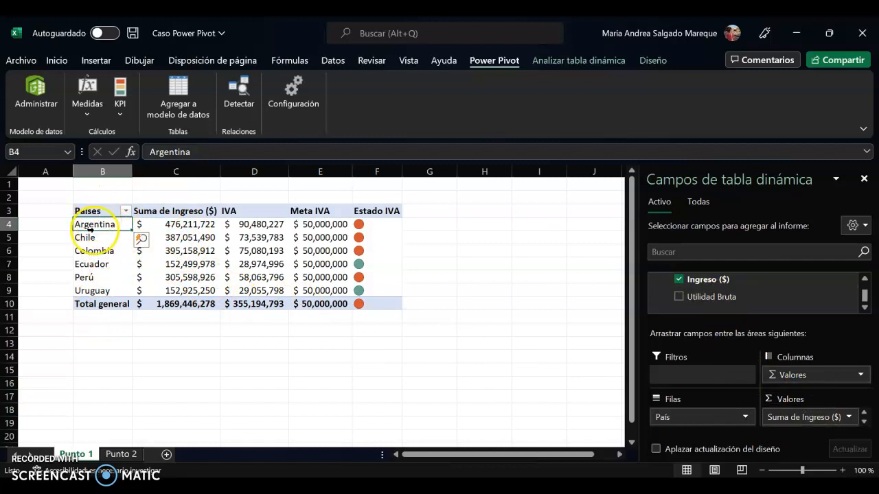
Examine the Suma de Ingreso ($) values for all countries and the grand total in the pivot table
{"action": "left_click", "coordinate": [160, 224]}
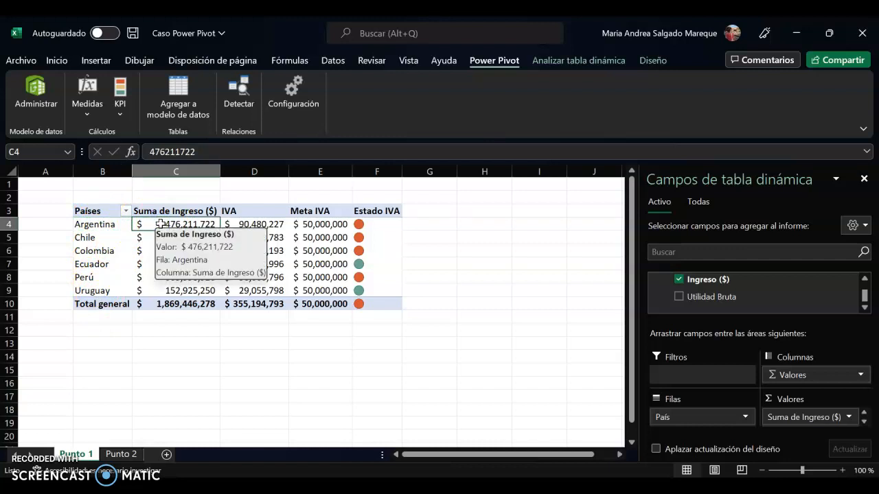
{"action": "key", "text": "ctrl+shift+Down"}
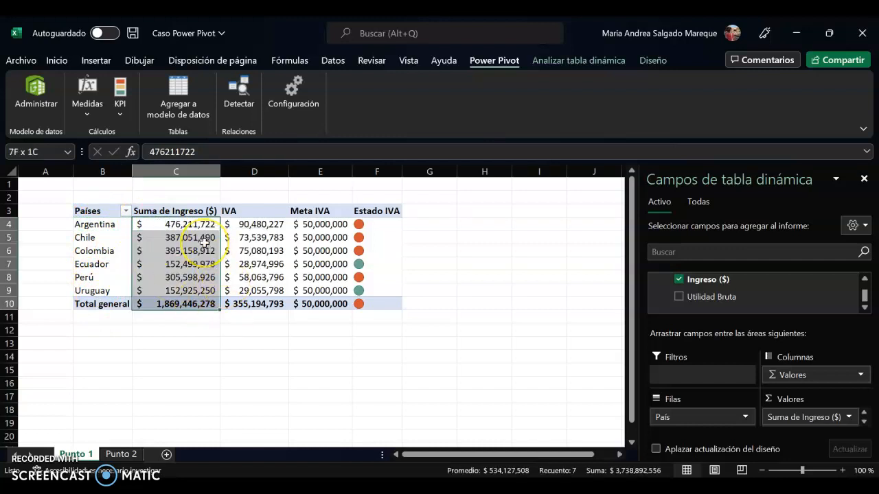
{"action": "mouse_move", "coordinate": [204, 243]}
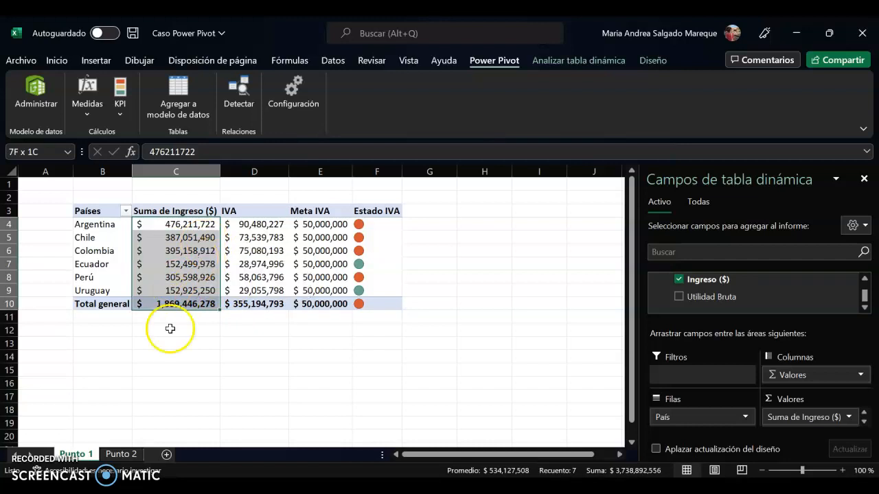
{"action": "left_click", "coordinate": [260, 314]}
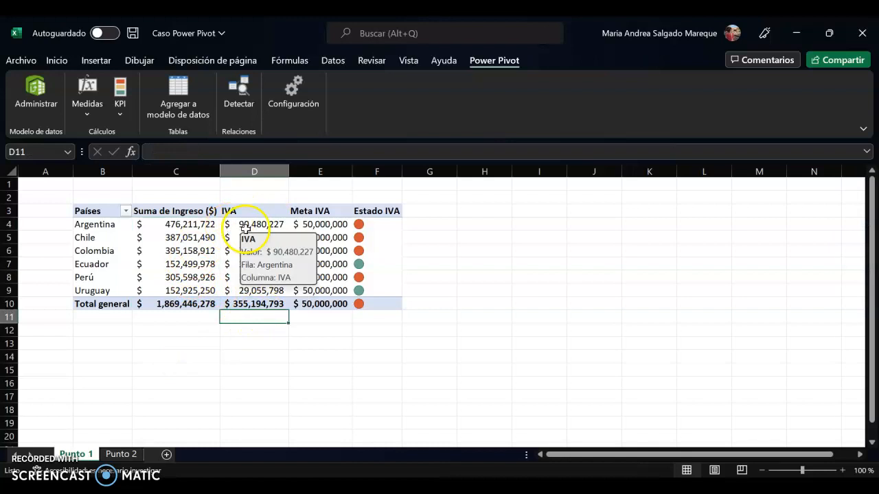
Open the IVA measure for editing and inspect its table, name, description and formula
{"action": "left_click", "coordinate": [242, 224]}
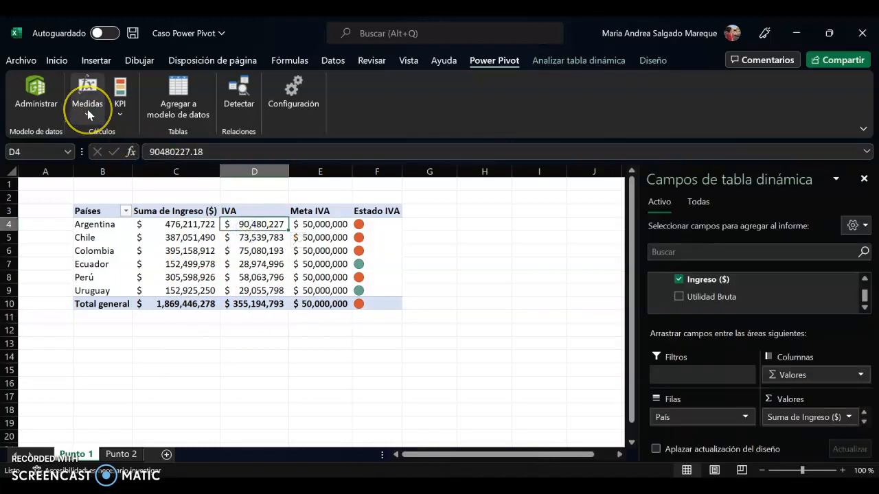
{"action": "left_click", "coordinate": [88, 112]}
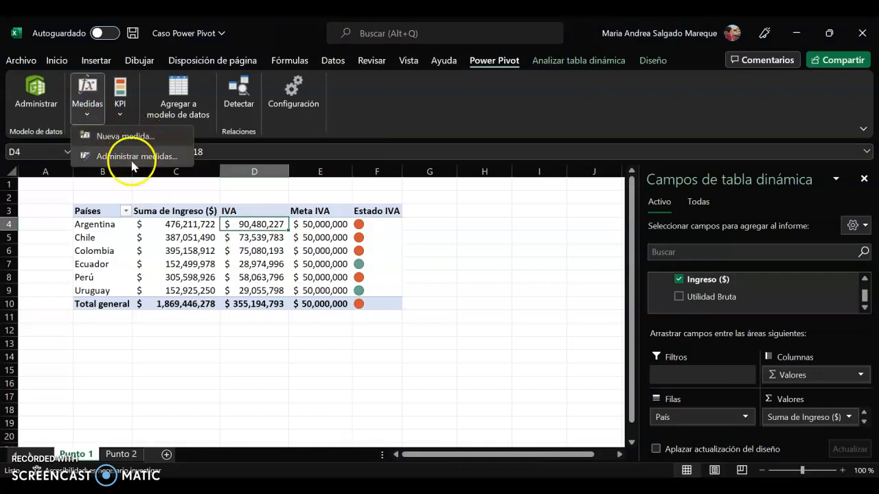
{"action": "left_click", "coordinate": [133, 159]}
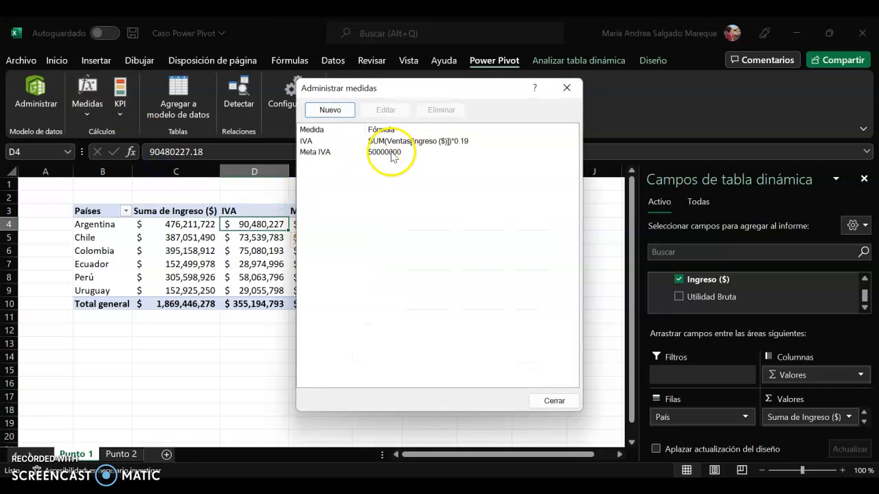
{"action": "left_click", "coordinate": [389, 141]}
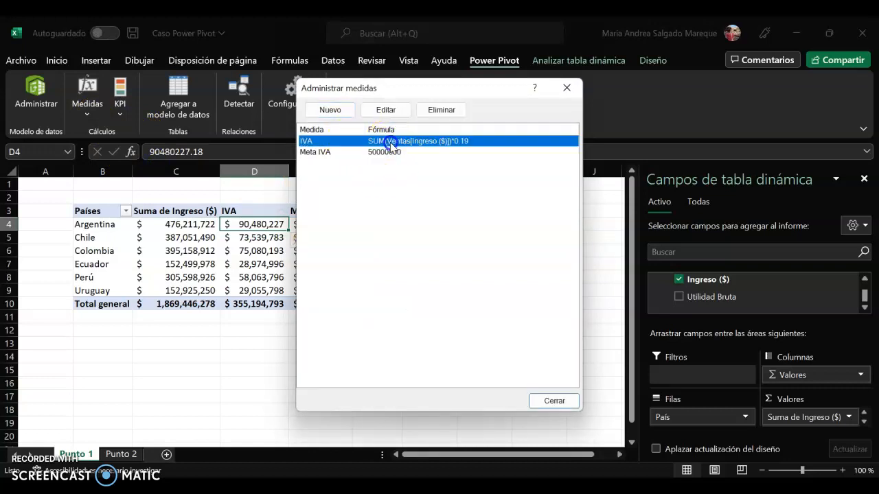
{"action": "left_click", "coordinate": [385, 110]}
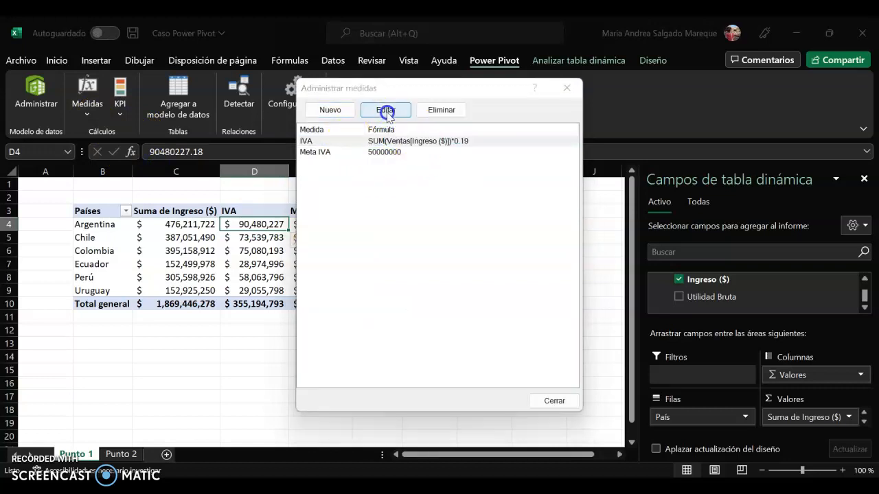
{"action": "left_click", "coordinate": [387, 148]}
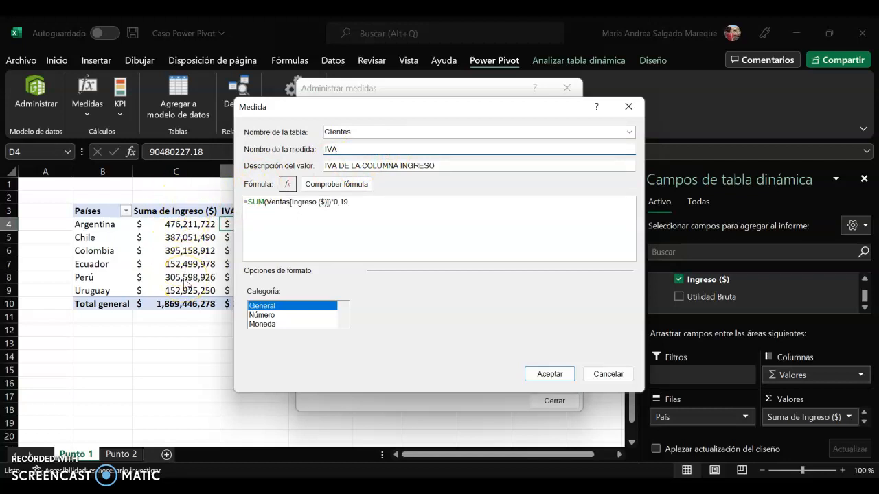
{"action": "left_click", "coordinate": [382, 208]}
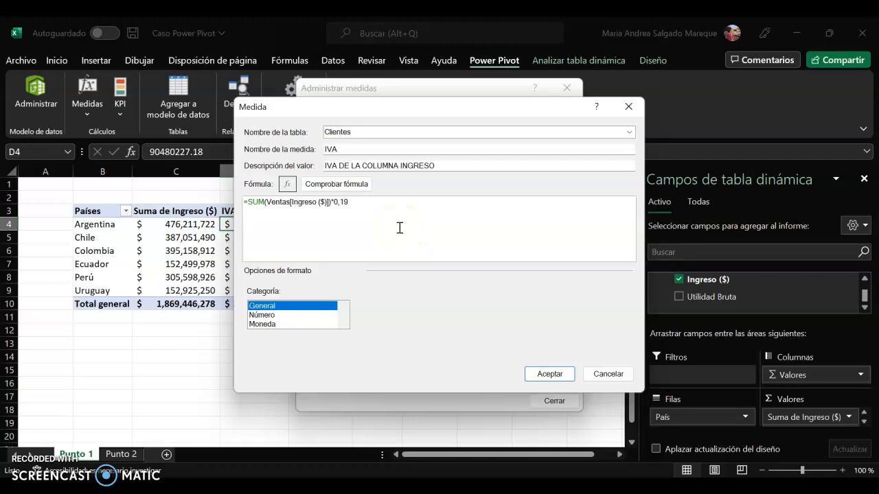
Open the Meta IVA measure for editing, inspect its table, name and formula, and close the measure manager
{"action": "left_click", "coordinate": [544, 377]}
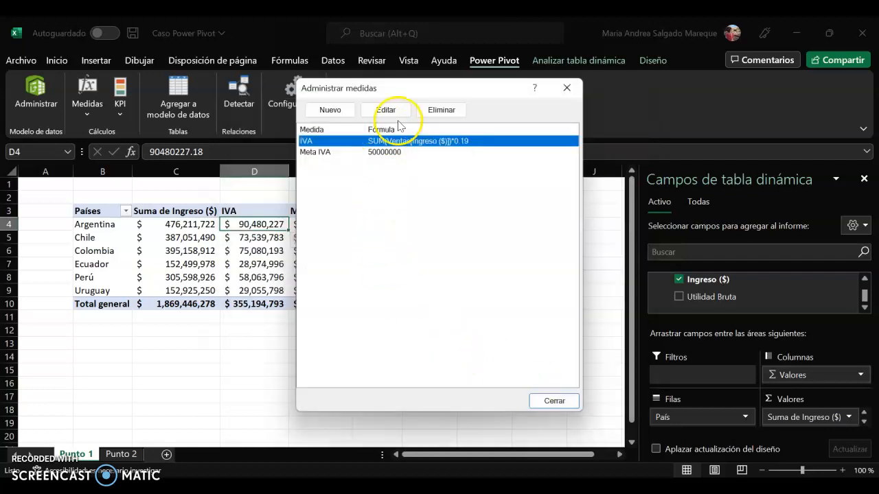
{"action": "left_click_drag", "start_coordinate": [383, 89], "coordinate": [495, 91]}
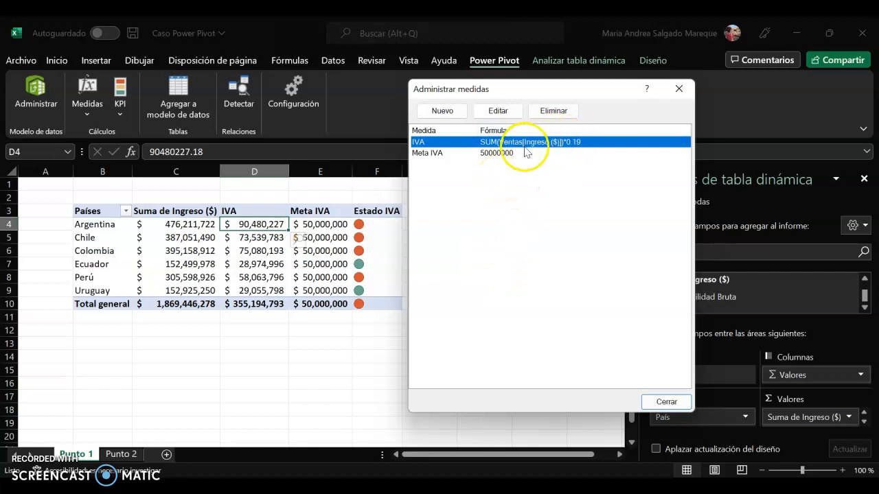
{"action": "left_click", "coordinate": [495, 153]}
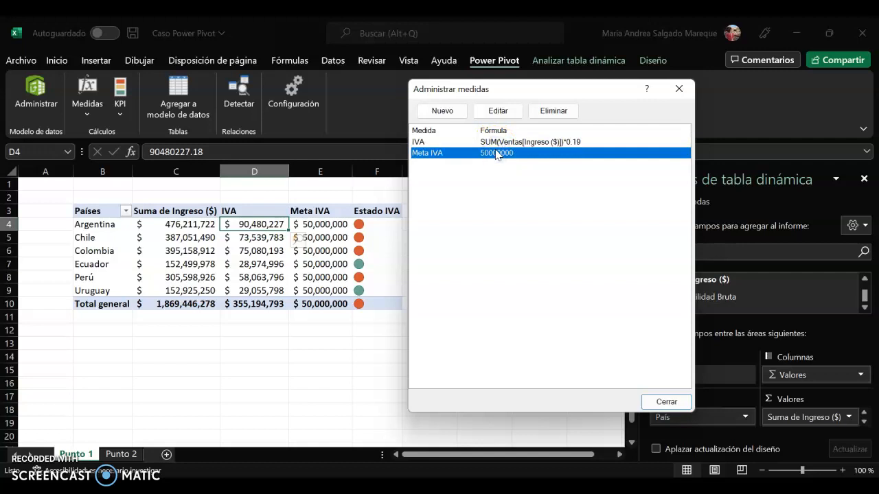
{"action": "left_click", "coordinate": [497, 111]}
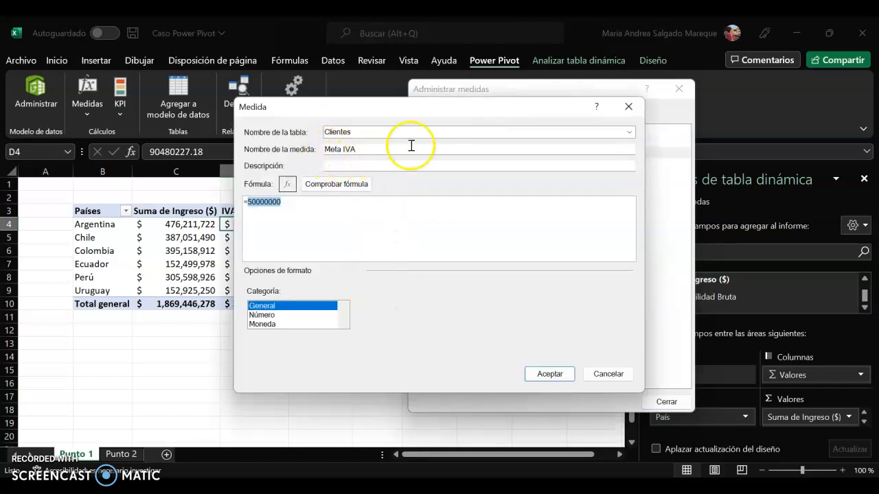
{"action": "left_click", "coordinate": [307, 206]}
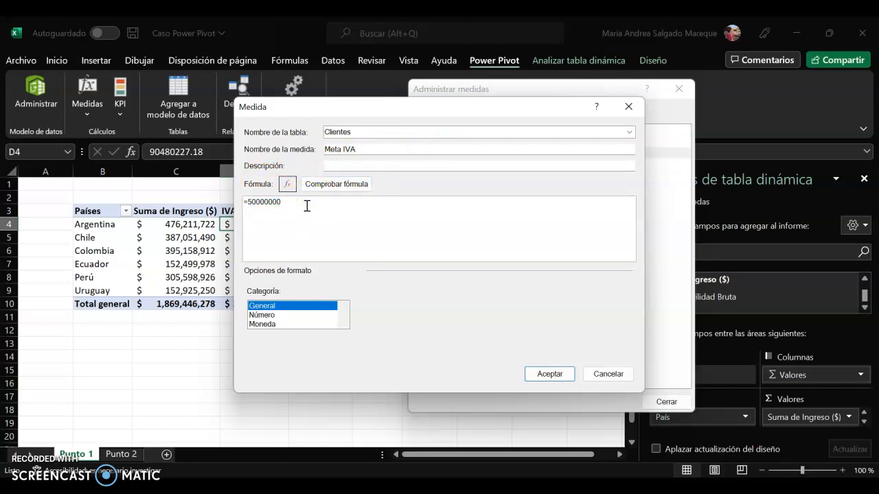
{"action": "left_click", "coordinate": [348, 184]}
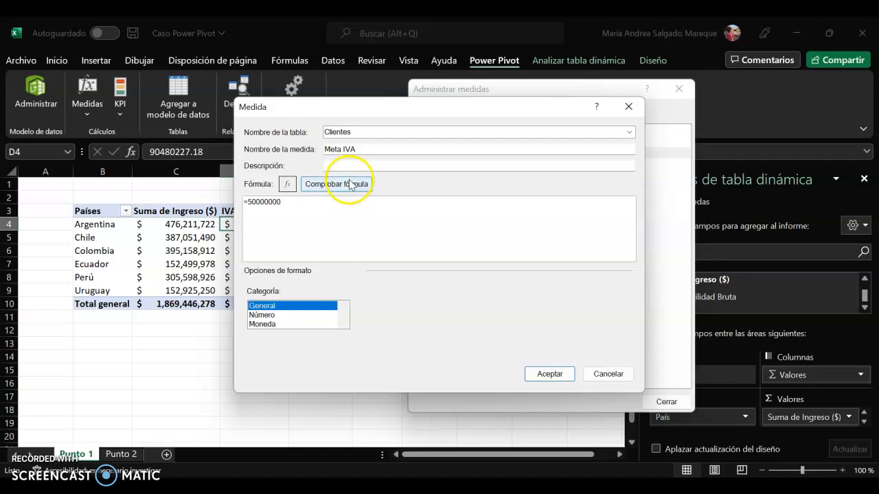
{"action": "left_click", "coordinate": [359, 270]}
{"action": "left_click", "coordinate": [539, 437]}
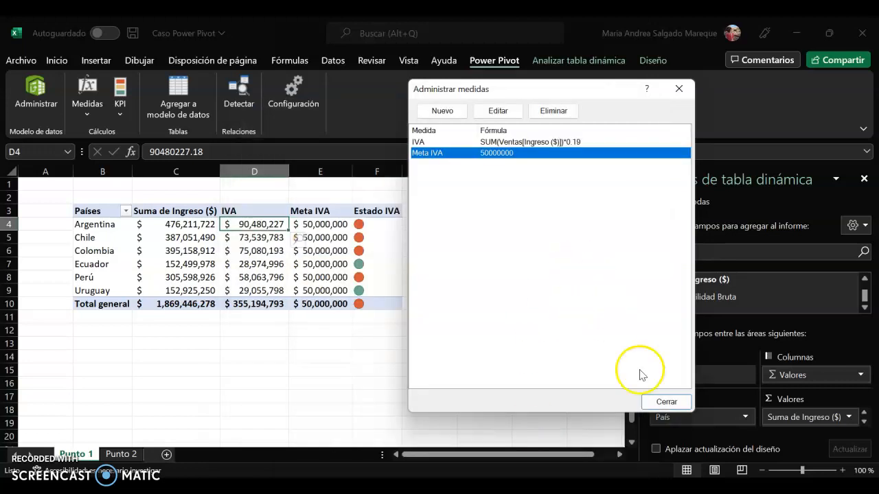
{"action": "left_click", "coordinate": [665, 402]}
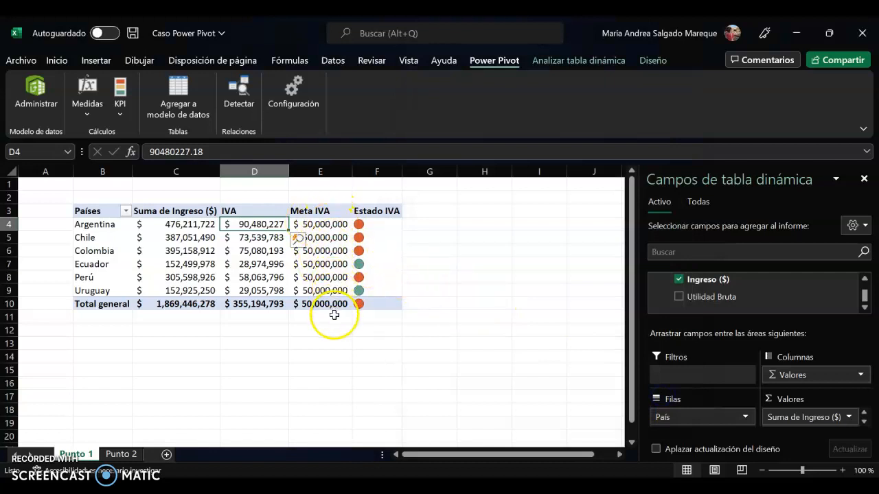
Open the IVA KPI for editing from the Estado IVA column and inspect its target measure, status thresholds and icon style
{"action": "left_click", "coordinate": [373, 224]}
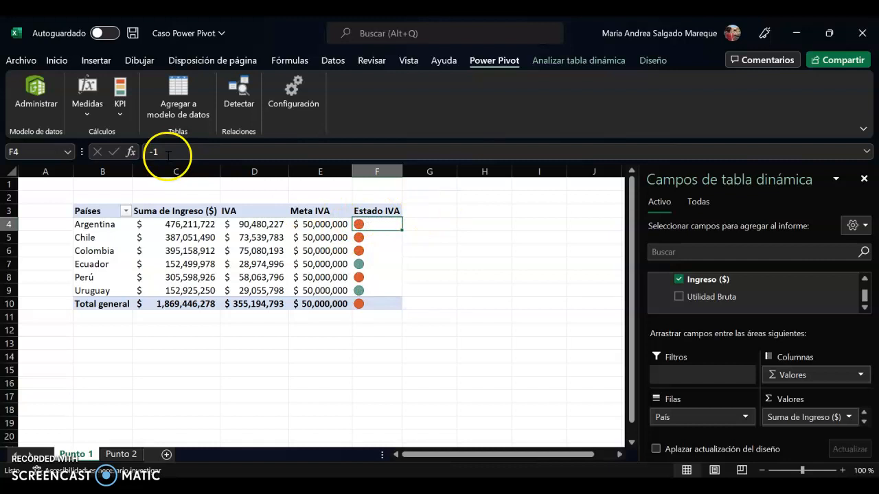
{"action": "left_click", "coordinate": [128, 121]}
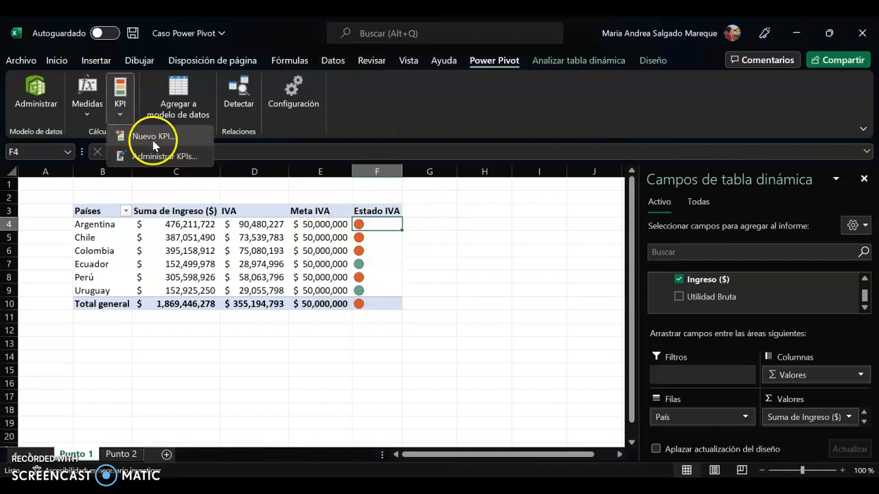
{"action": "left_click", "coordinate": [144, 155]}
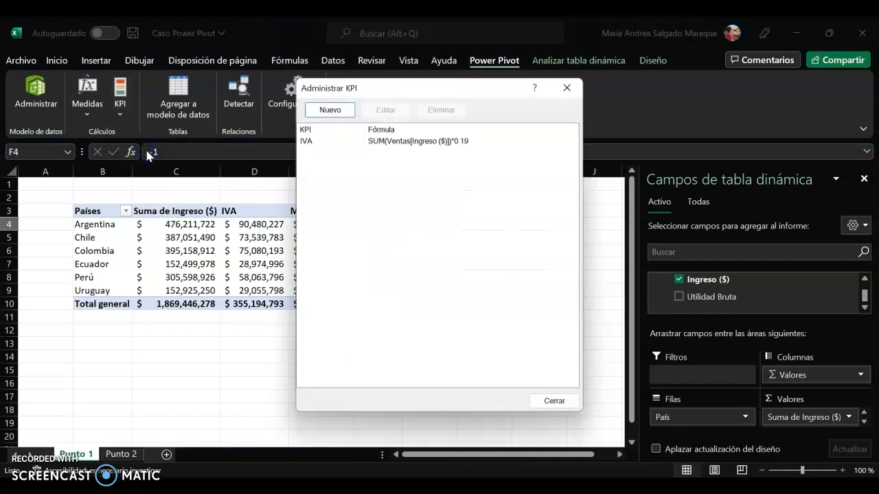
{"action": "left_click", "coordinate": [372, 142]}
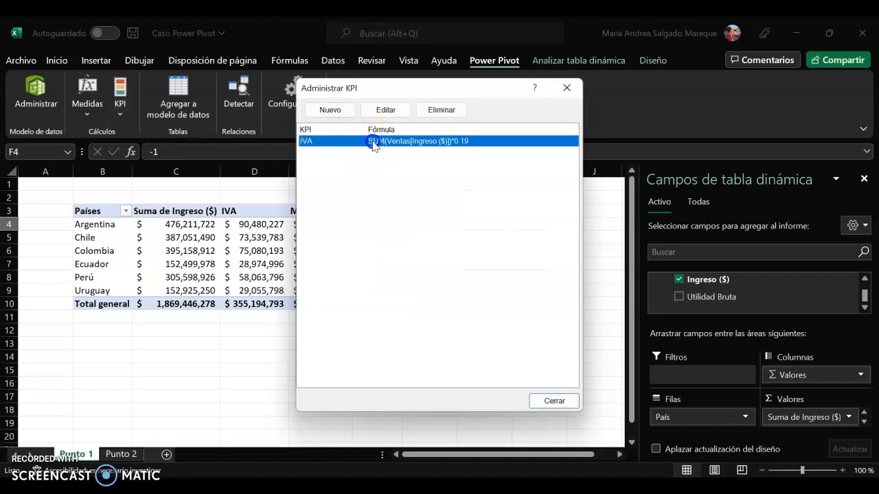
{"action": "left_click", "coordinate": [383, 109]}
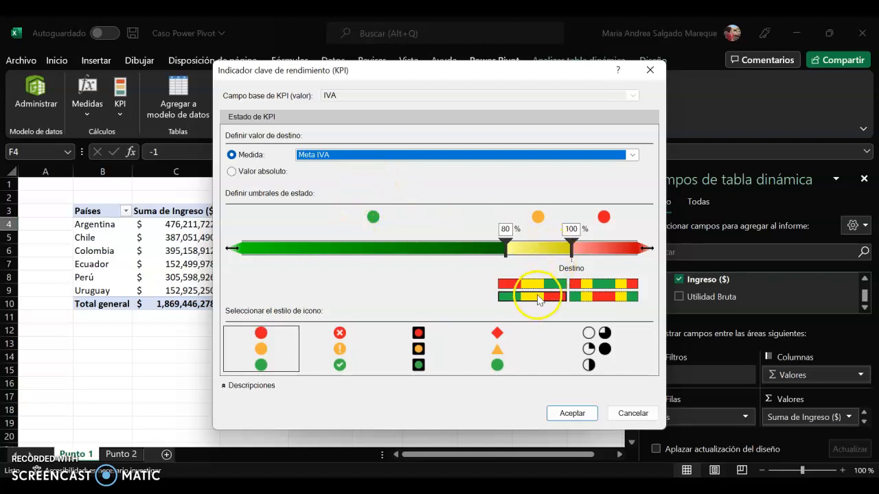
Try the red-yellow-green threshold order in the IVA KPI, restore the green-yellow-red order, and close the KPI manager
{"action": "left_click", "coordinate": [514, 285]}
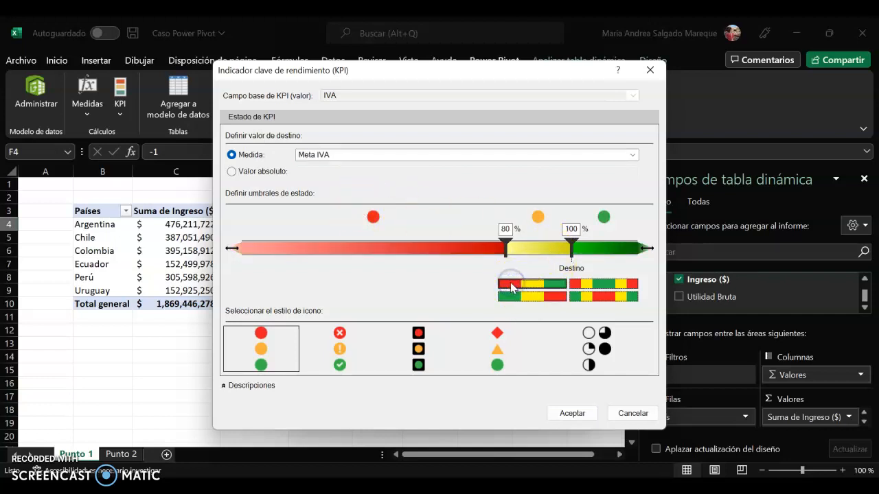
{"action": "left_click", "coordinate": [515, 296]}
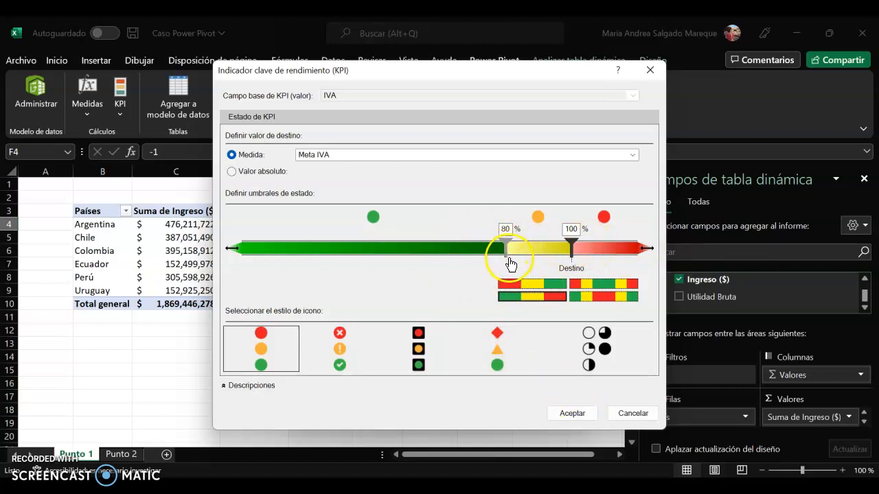
{"action": "left_click", "coordinate": [568, 415]}
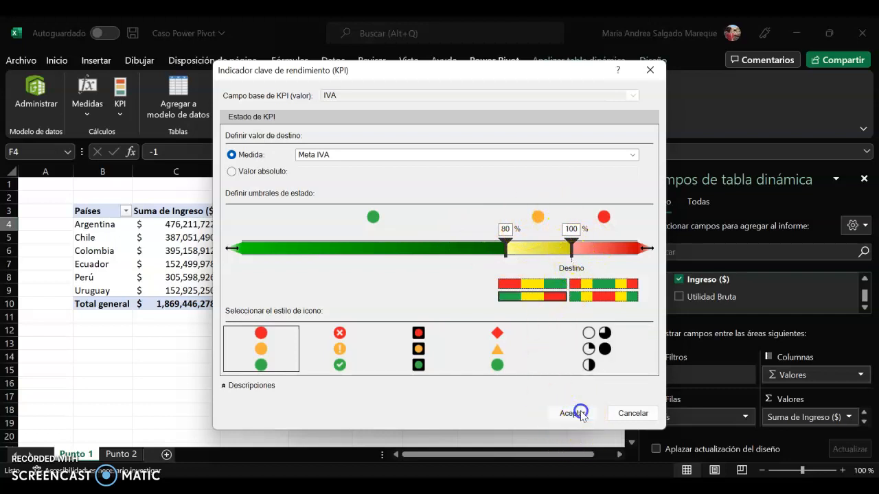
{"action": "left_click", "coordinate": [555, 401]}
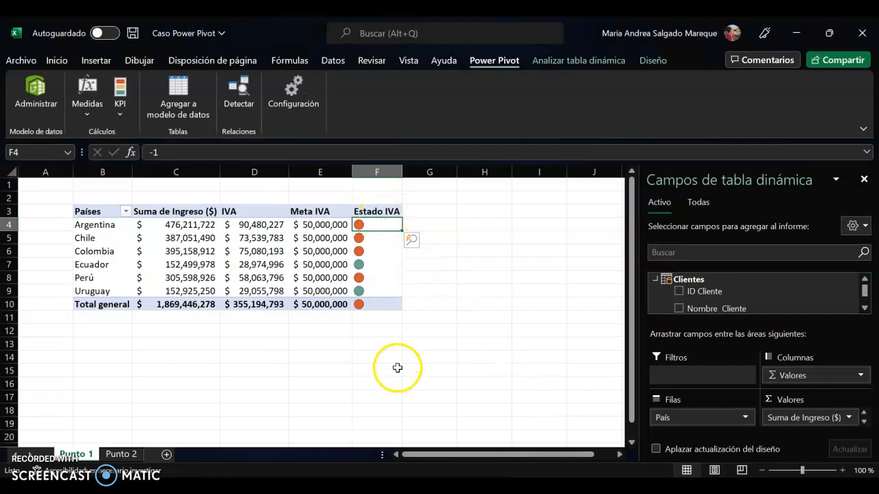
Expand the IVA KPI under the Clientes table in the pivot field list and examine its Valor, Objetivo and Estado entries
{"action": "left_click", "coordinate": [864, 313]}
{"action": "left_click", "coordinate": [865, 314]}
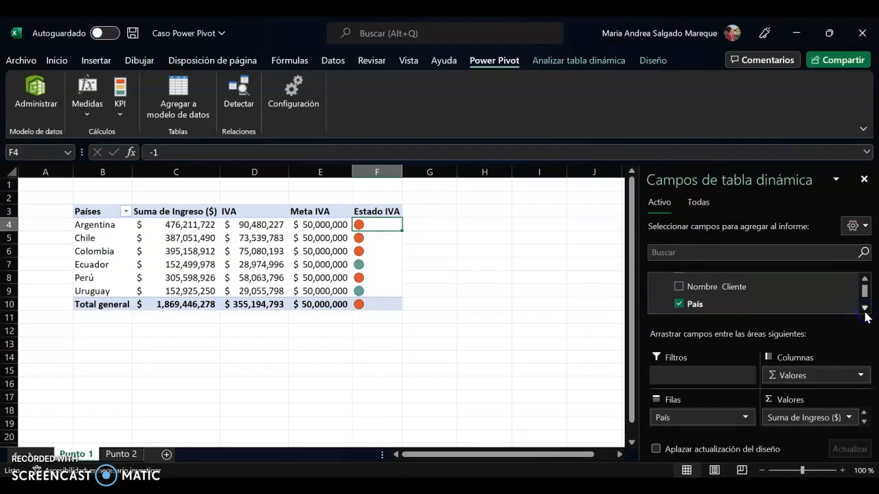
{"action": "left_click", "coordinate": [864, 308]}
{"action": "left_click", "coordinate": [864, 309]}
{"action": "left_click", "coordinate": [864, 280]}
{"action": "left_click", "coordinate": [864, 280]}
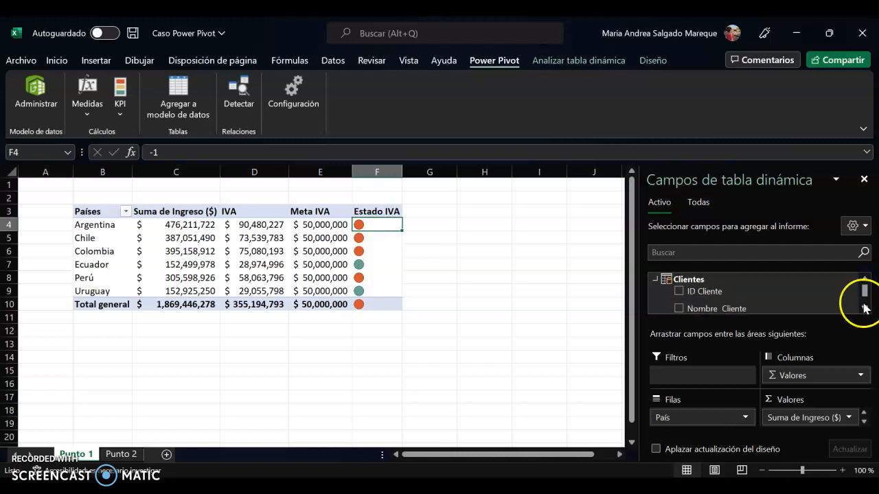
{"action": "left_click", "coordinate": [865, 309]}
{"action": "left_click", "coordinate": [864, 308]}
{"action": "left_click", "coordinate": [864, 308]}
{"action": "left_click", "coordinate": [864, 308]}
{"action": "left_click", "coordinate": [864, 308]}
{"action": "left_click", "coordinate": [865, 308]}
{"action": "left_click", "coordinate": [865, 308]}
{"action": "left_click", "coordinate": [864, 308]}
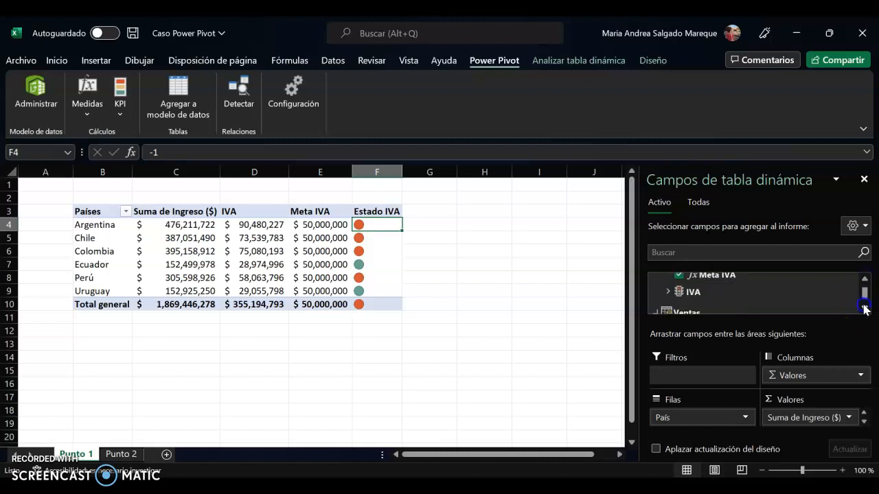
{"action": "left_click", "coordinate": [669, 293]}
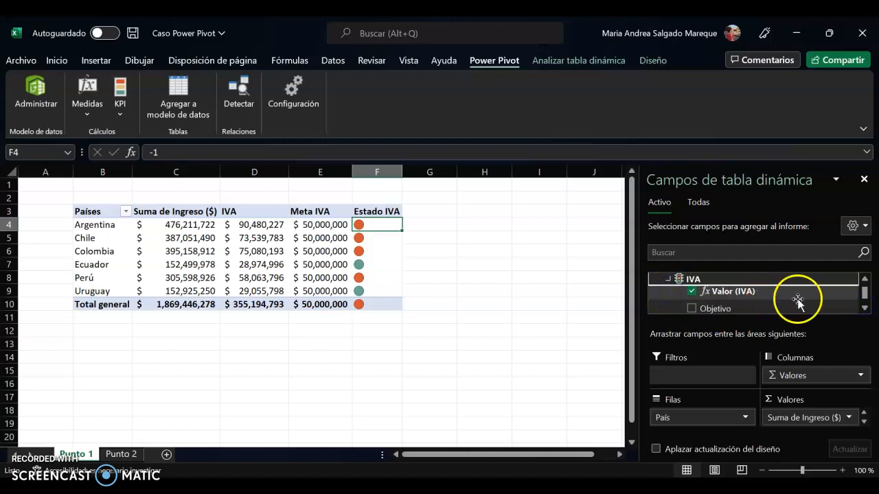
{"action": "left_click", "coordinate": [864, 308]}
{"action": "left_click", "coordinate": [864, 308]}
Remove the IVA KPI's Estado field from the pivot table and add it back
{"action": "left_click", "coordinate": [709, 296]}
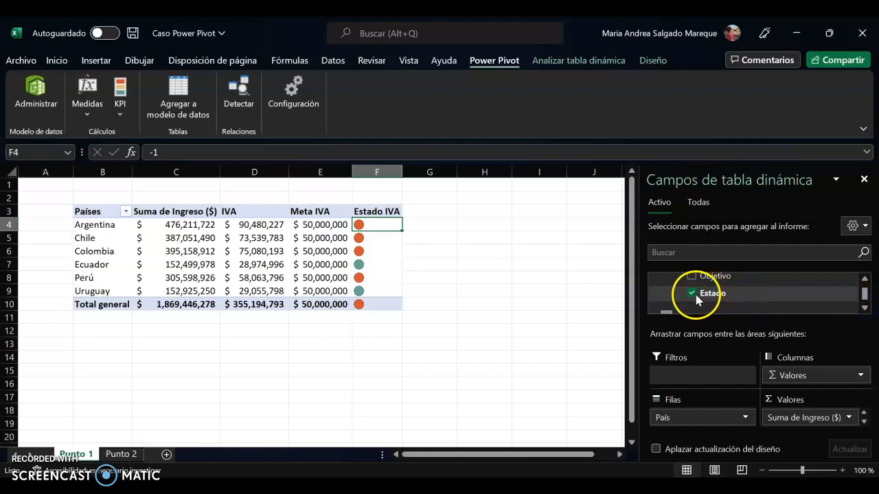
{"action": "left_click", "coordinate": [693, 294]}
{"action": "left_click", "coordinate": [693, 294]}
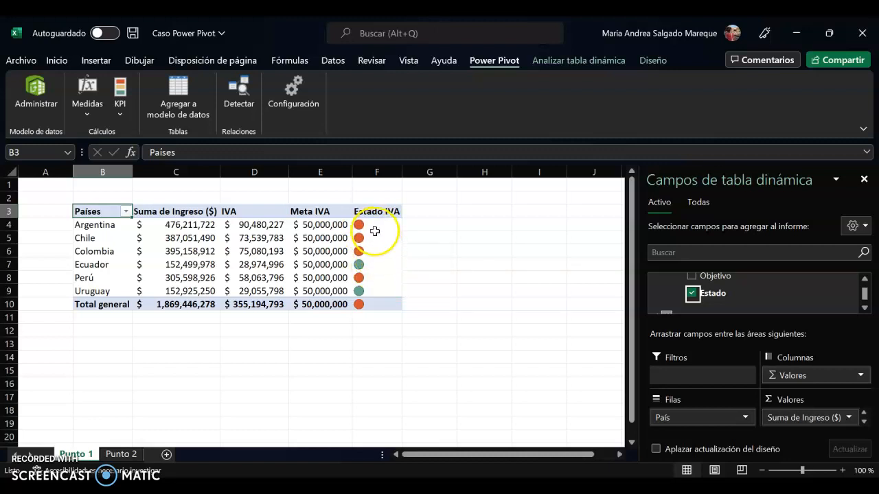
Compare each country's IVA with its Meta IVA and examine the matching Estado IVA indicators, especially for Argentina, Ecuador and Uruguay
{"action": "mouse_move", "coordinate": [373, 230]}
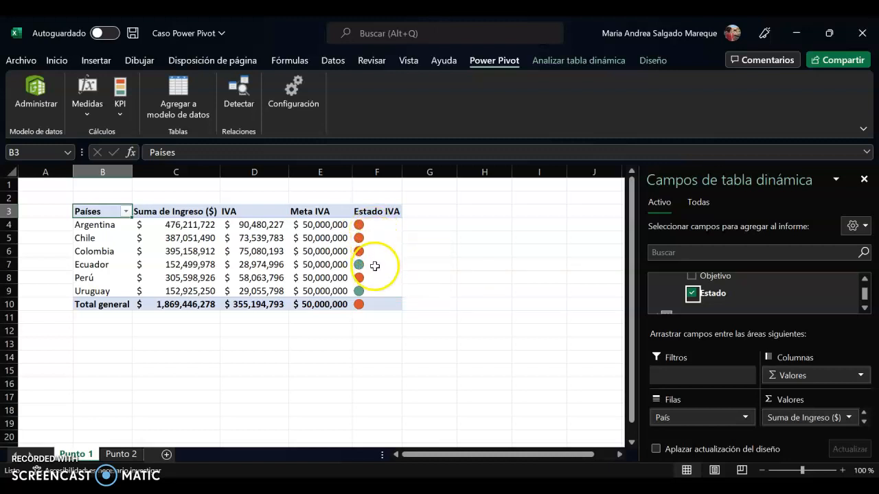
{"action": "mouse_move", "coordinate": [377, 286]}
{"action": "mouse_move", "coordinate": [265, 243]}
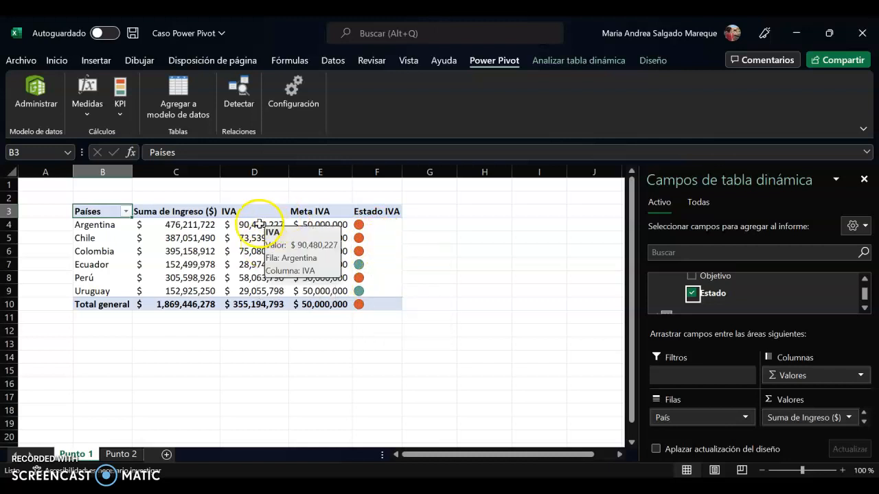
{"action": "mouse_move", "coordinate": [260, 224]}
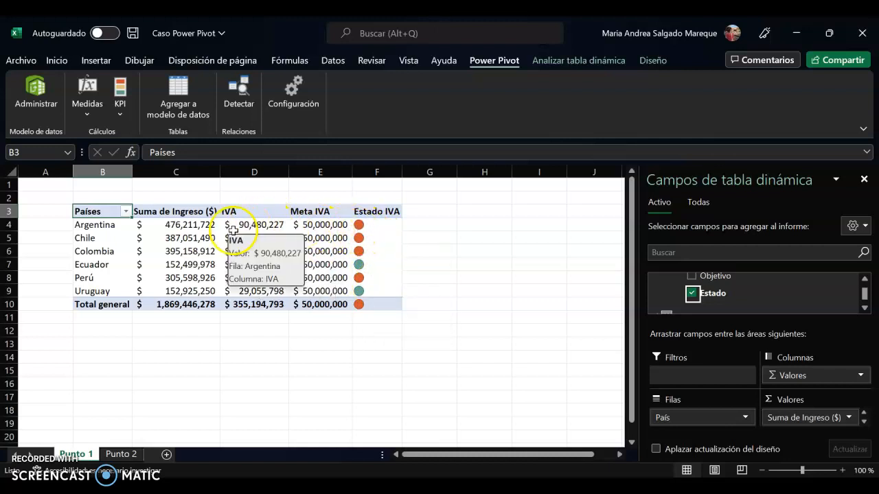
{"action": "mouse_move", "coordinate": [317, 228]}
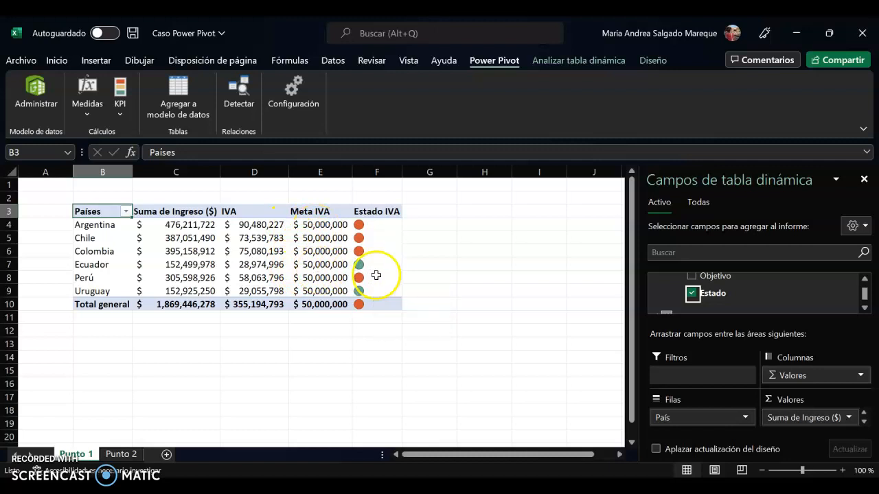
{"action": "mouse_move", "coordinate": [357, 264]}
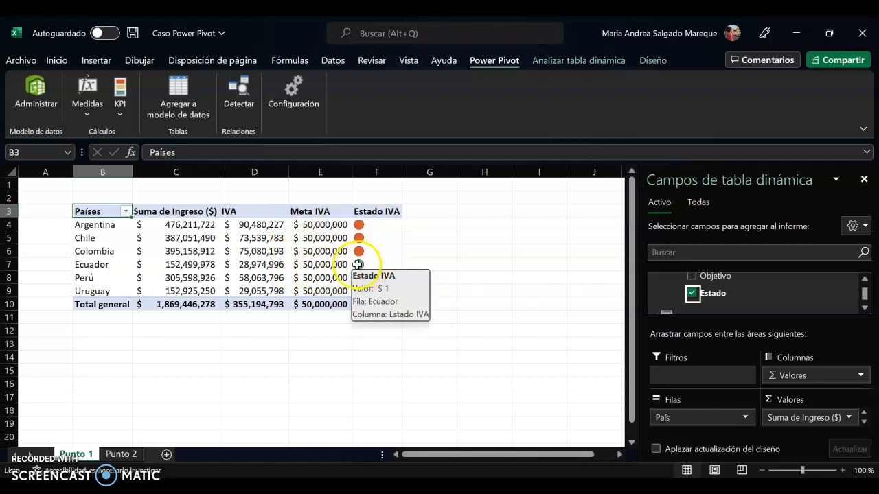
{"action": "mouse_move", "coordinate": [317, 269]}
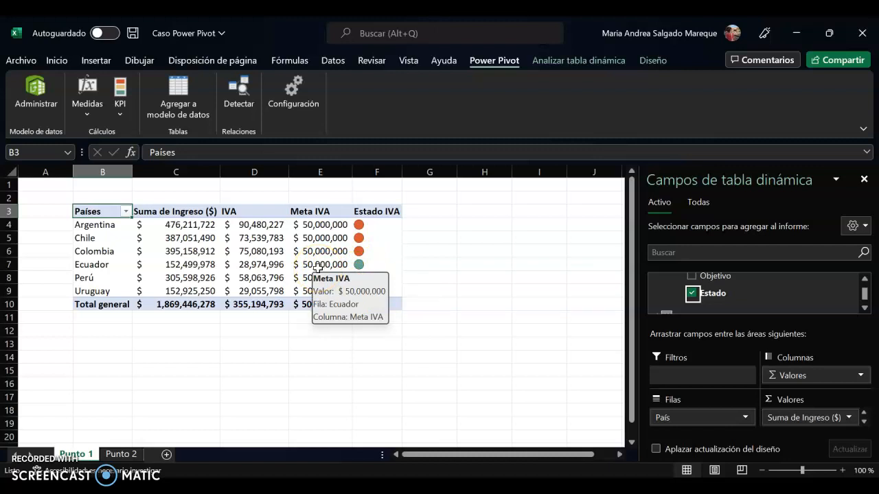
{"action": "mouse_move", "coordinate": [264, 265]}
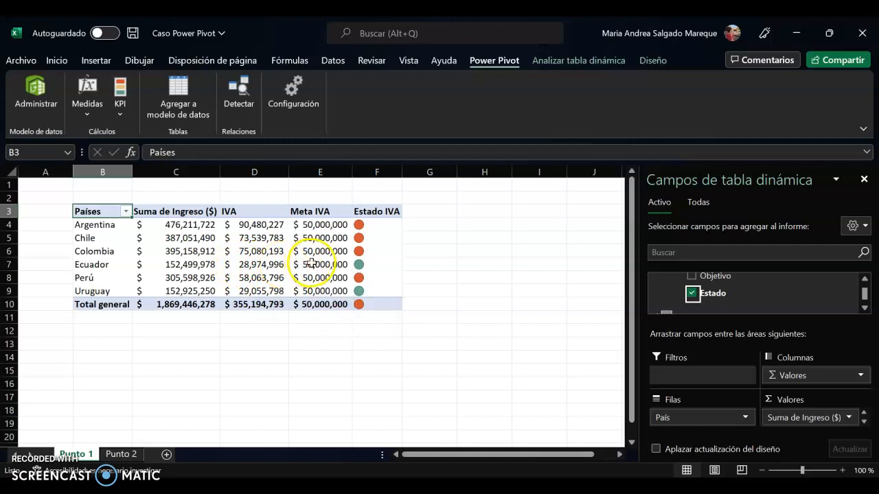
{"action": "mouse_move", "coordinate": [253, 302]}
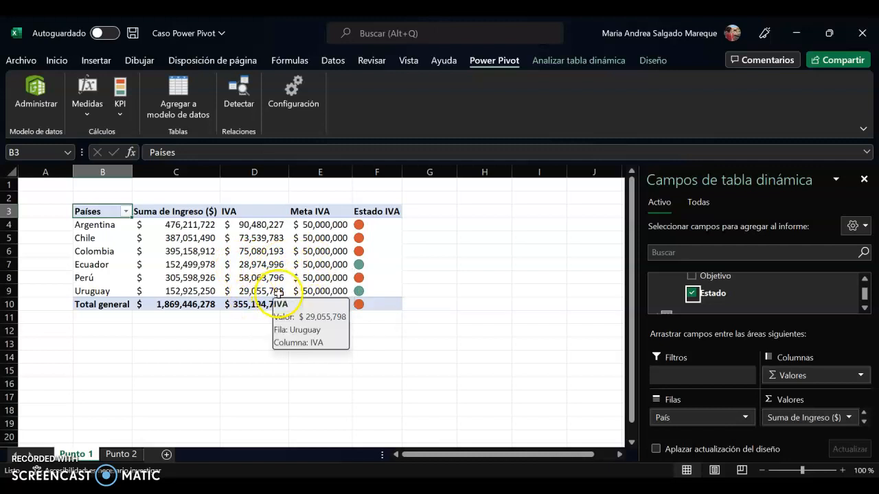
{"action": "mouse_move", "coordinate": [314, 291]}
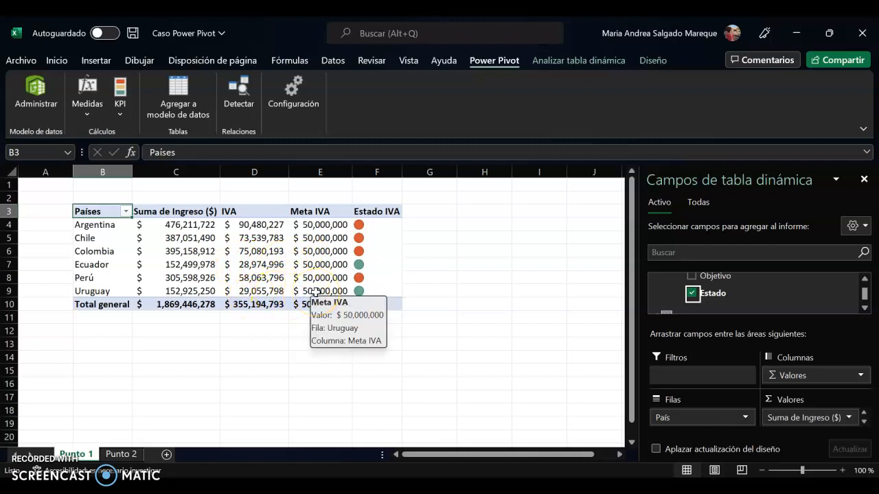
{"action": "left_click", "coordinate": [484, 300]}
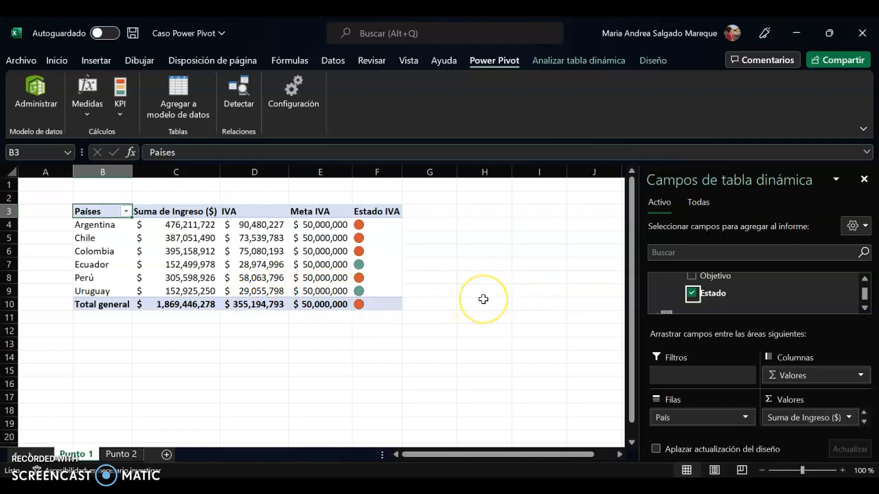
Show the Punto 2 sheet and briefly review the Ventas table in the Power Pivot window before returning to the workbook
{"action": "left_click", "coordinate": [121, 454]}
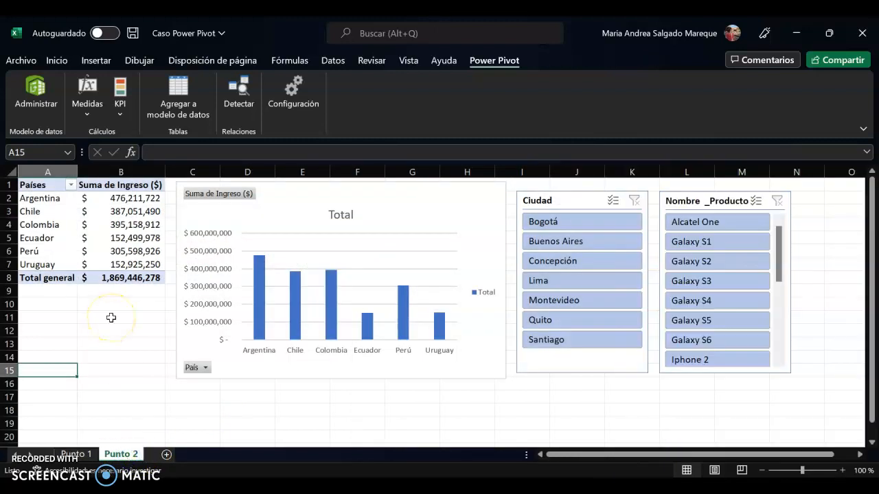
{"action": "mouse_move", "coordinate": [542, 489]}
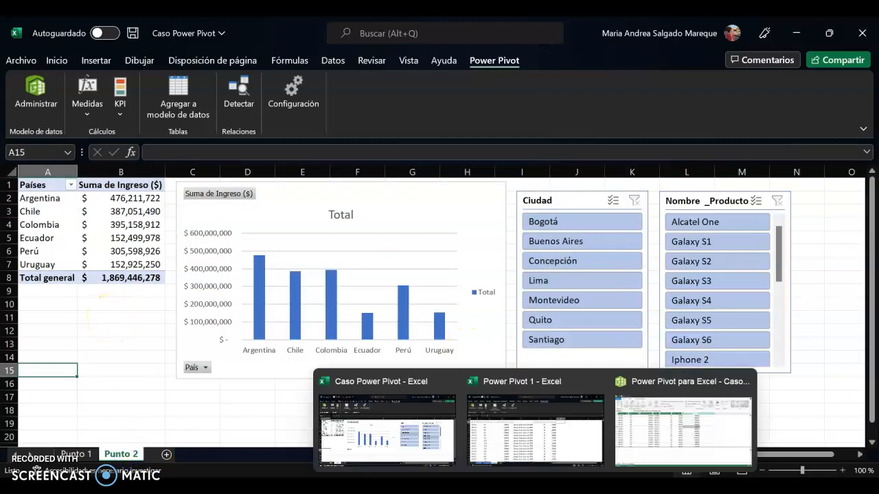
{"action": "left_click", "coordinate": [639, 443]}
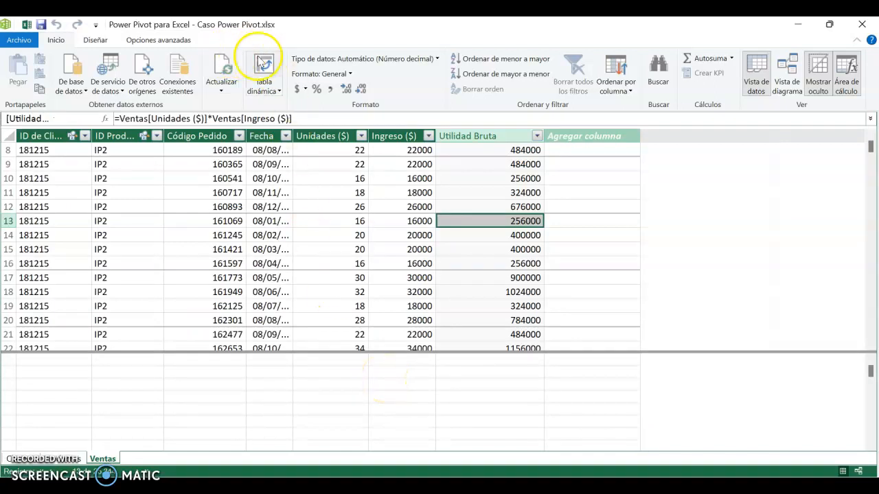
{"action": "left_click", "coordinate": [798, 25]}
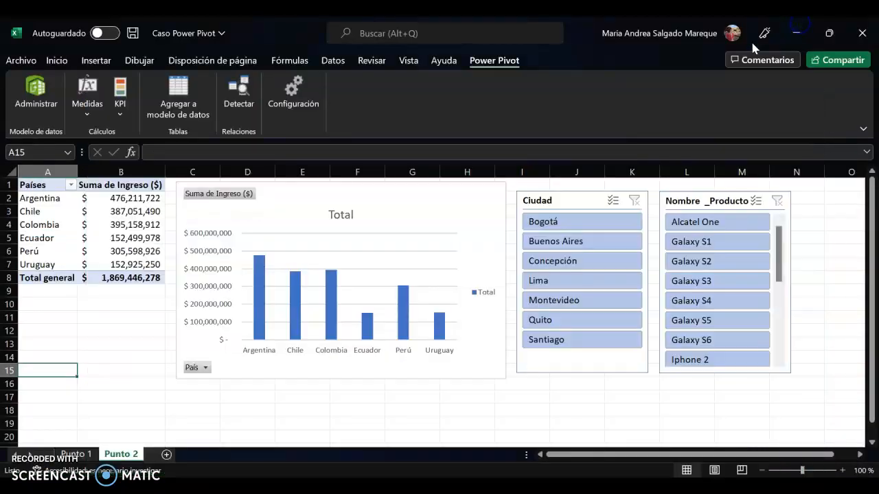
Examine which fields the Punto 2 pivot table uses, checking País under Clientes and Ingreso ($) in the field list
{"action": "left_click", "coordinate": [26, 186]}
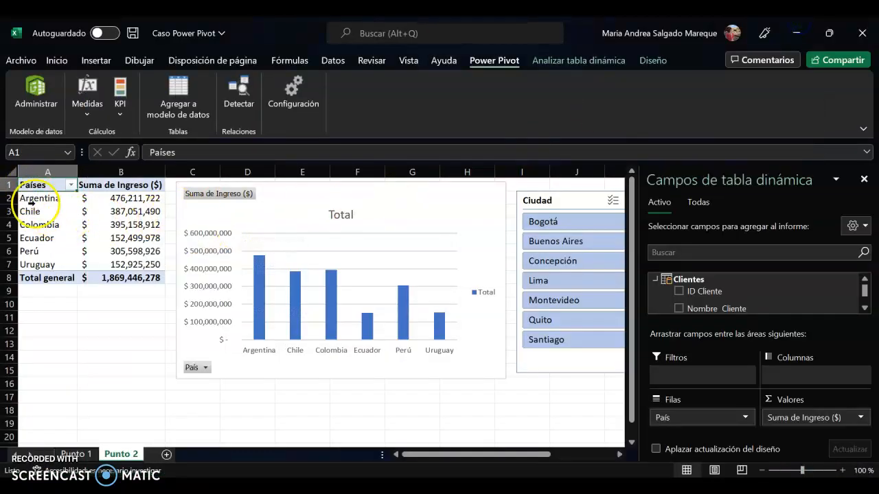
{"action": "left_click", "coordinate": [864, 310]}
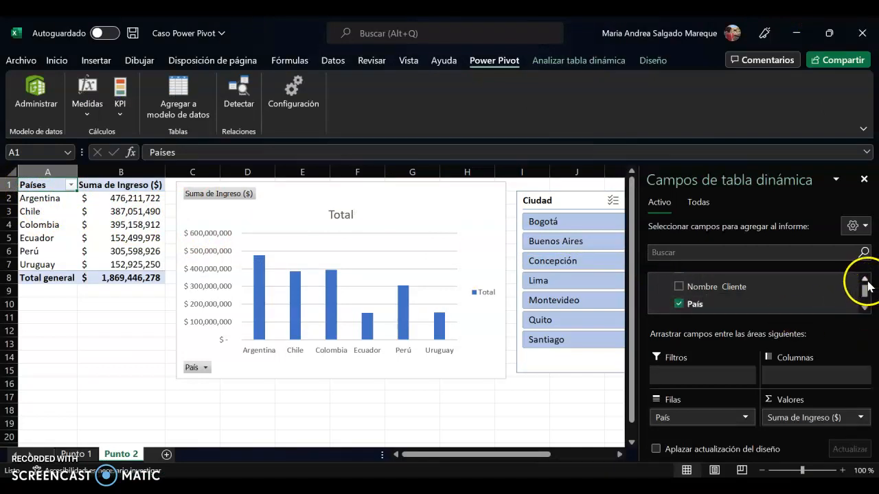
{"action": "left_click", "coordinate": [864, 279]}
{"action": "left_click", "coordinate": [865, 309]}
{"action": "left_click_drag", "start_coordinate": [736, 293], "coordinate": [815, 311]}
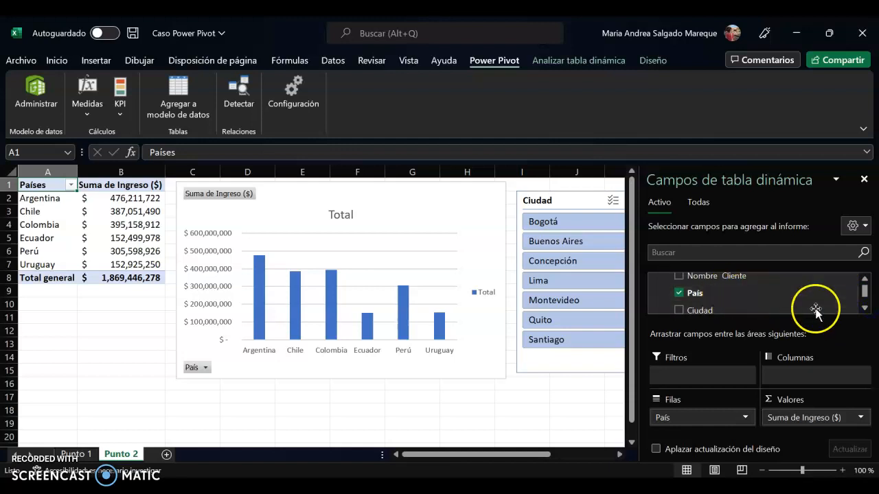
{"action": "left_click", "coordinate": [865, 309]}
{"action": "left_click", "coordinate": [864, 308]}
{"action": "left_click", "coordinate": [865, 309]}
{"action": "left_click", "coordinate": [864, 309]}
{"action": "left_click", "coordinate": [864, 308]}
{"action": "left_click", "coordinate": [864, 309]}
{"action": "left_click", "coordinate": [864, 309]}
{"action": "left_click", "coordinate": [864, 309]}
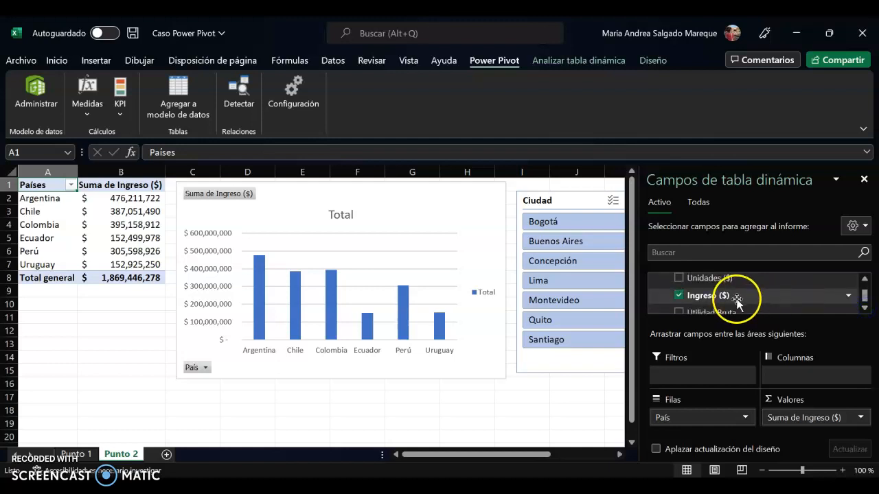
Inspect the Explorar options for Argentina's income, dismiss them, and compare the Punto 2 pivot table with the one on Punto 1
{"action": "left_click", "coordinate": [133, 199]}
{"action": "double_click", "coordinate": [133, 199]}
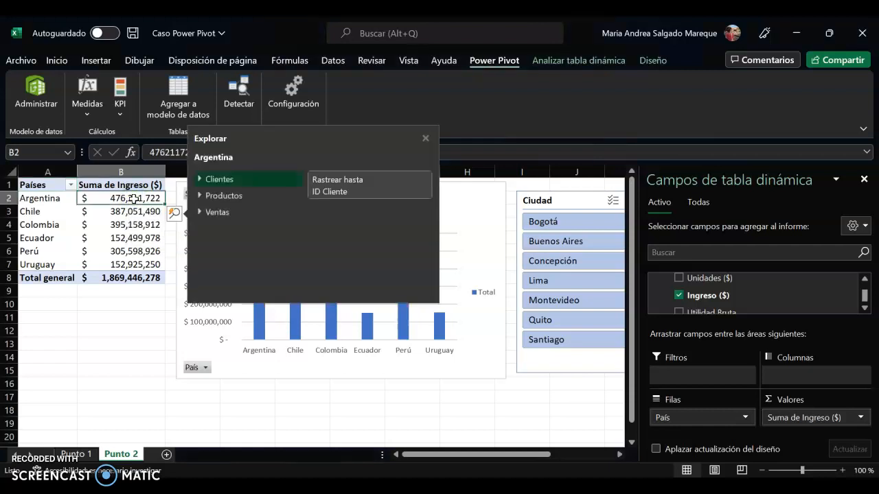
{"action": "left_click", "coordinate": [425, 139]}
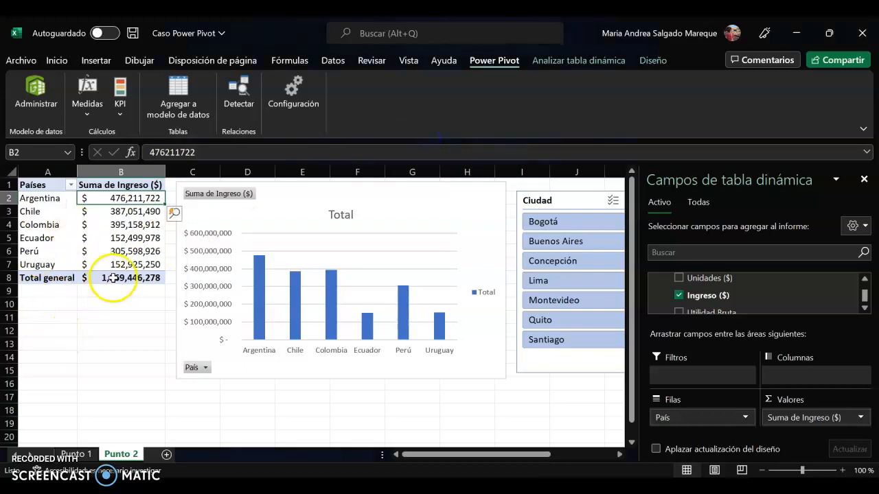
{"action": "left_click", "coordinate": [94, 455]}
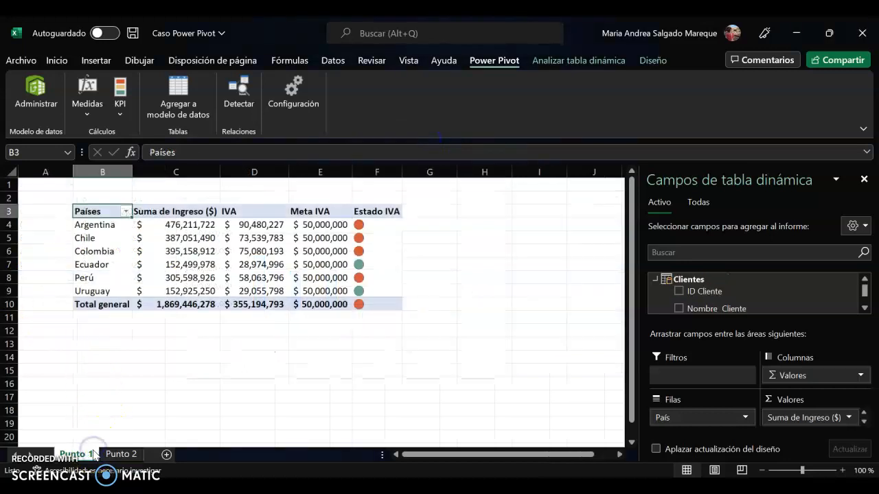
{"action": "left_click", "coordinate": [120, 454]}
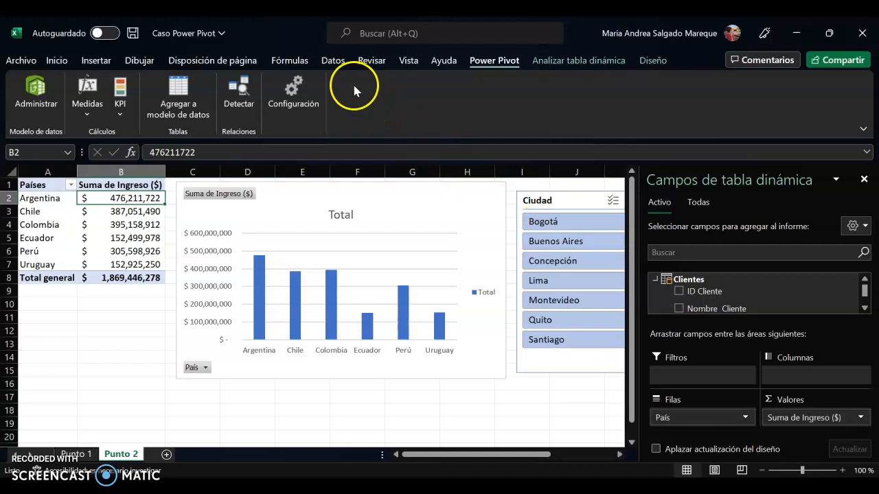
Review the slicer fields available for the pivot table without inserting any, and examine the existing Ciudad and Nombre _Producto slicers
{"action": "left_click", "coordinate": [571, 63]}
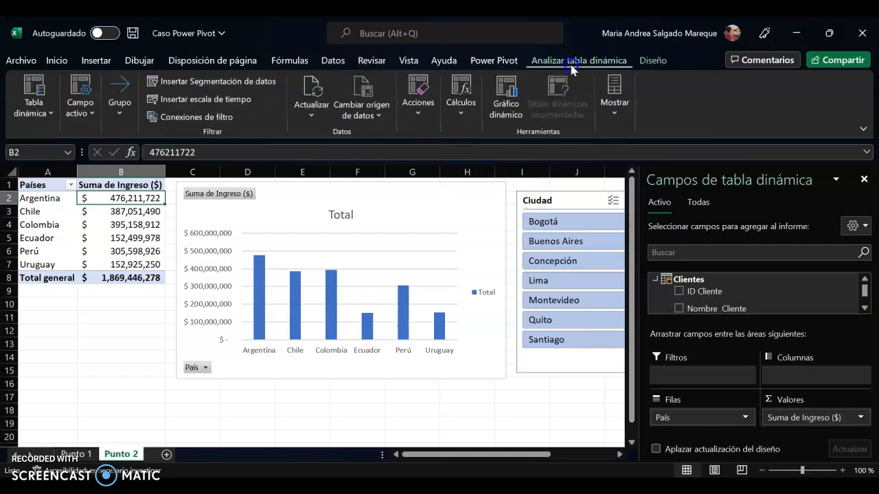
{"action": "left_click", "coordinate": [223, 82]}
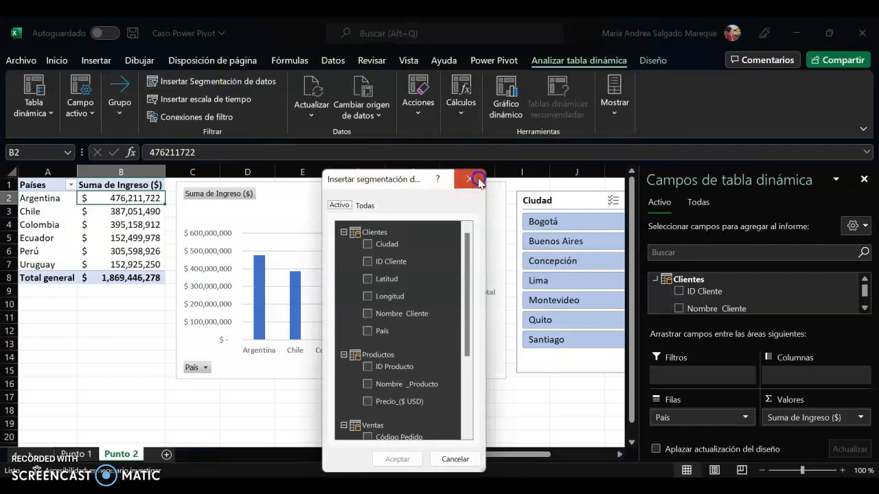
{"action": "left_click", "coordinate": [479, 180]}
{"action": "scroll", "coordinate": [569, 196], "scroll_direction": "right", "scroll_amount": 3}
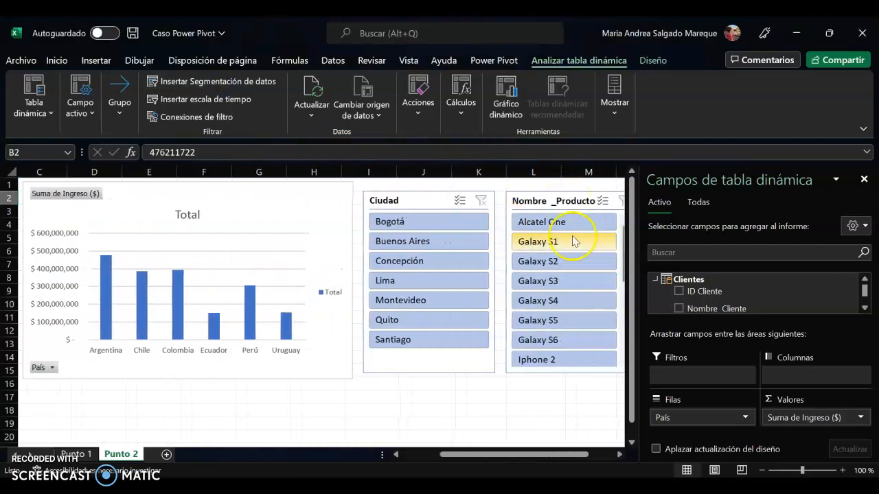
{"action": "scroll", "coordinate": [473, 221], "scroll_direction": "left", "scroll_amount": 3}
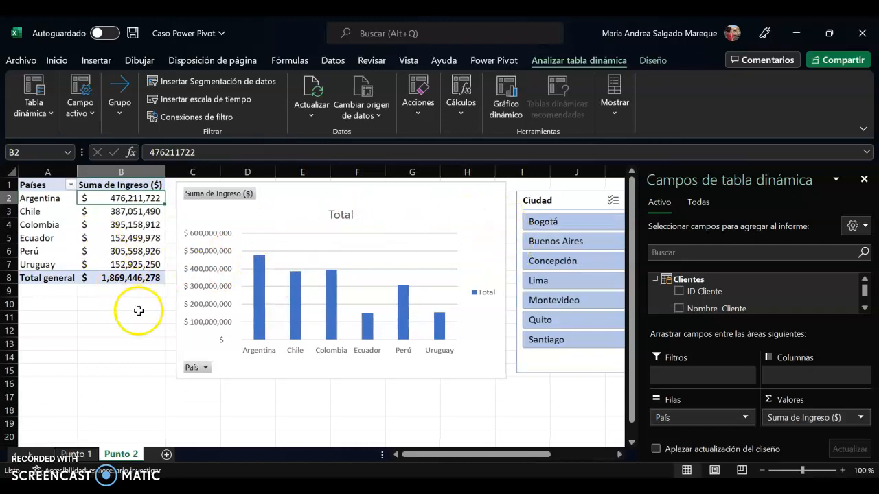
{"action": "scroll", "coordinate": [567, 296], "scroll_direction": "right", "scroll_amount": 2}
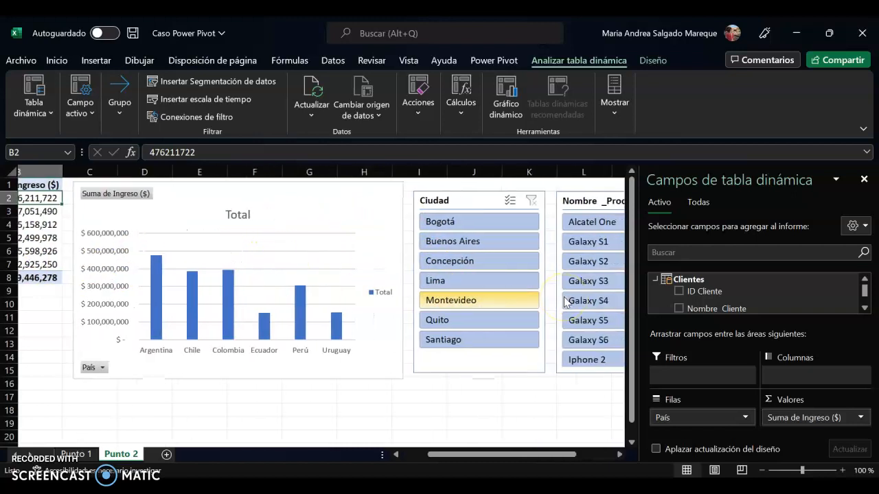
{"action": "left_click", "coordinate": [495, 281]}
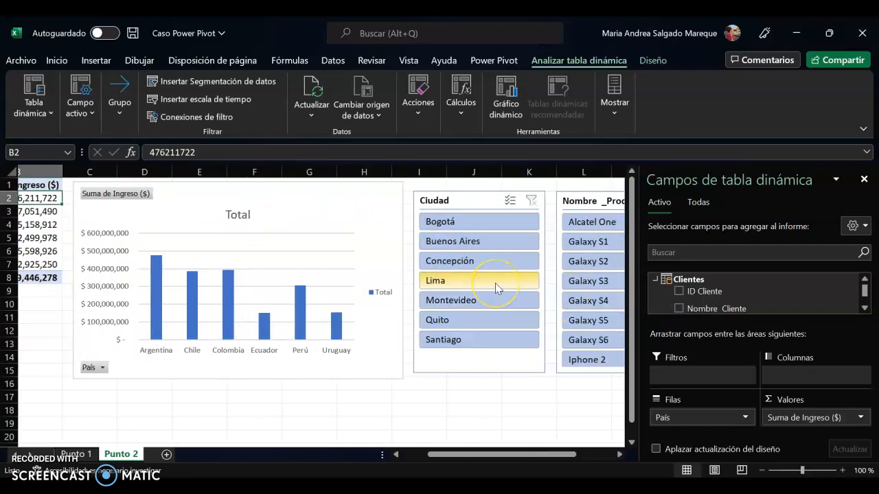
Review the Punto 2 income chart and the Gráfico dinámico insertion options without inserting a new chart
{"action": "left_click", "coordinate": [366, 204]}
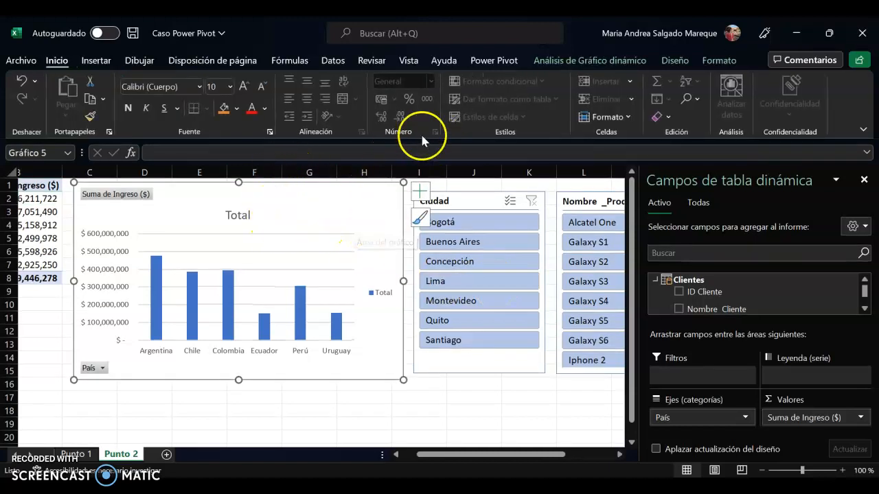
{"action": "left_click", "coordinate": [106, 63]}
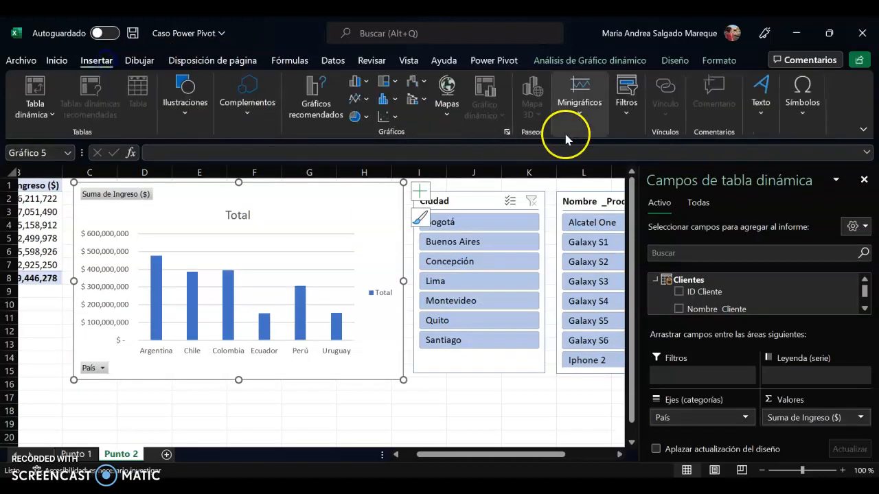
{"action": "scroll", "coordinate": [344, 274], "scroll_direction": "left", "scroll_amount": 2}
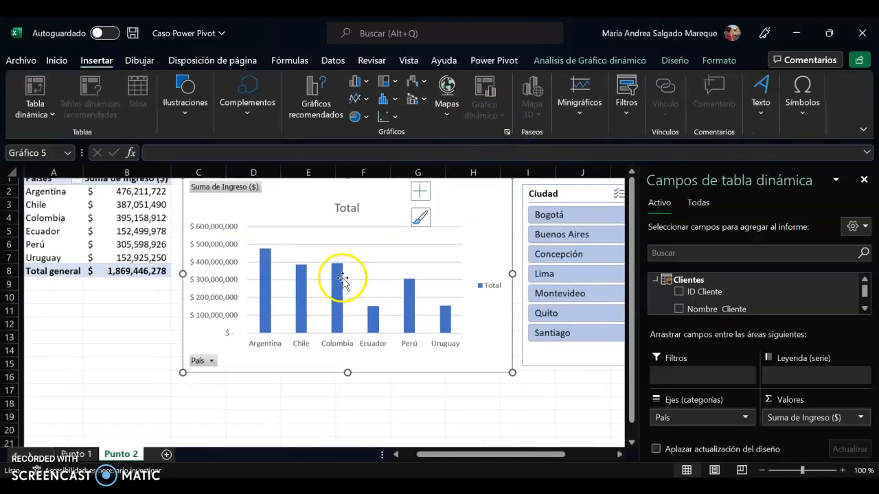
{"action": "left_click", "coordinate": [88, 336]}
{"action": "left_click", "coordinate": [491, 116]}
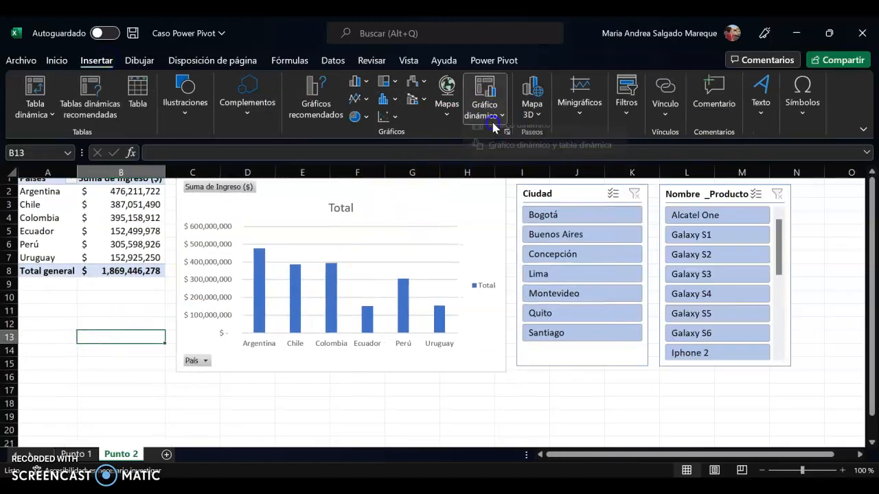
{"action": "left_click", "coordinate": [484, 117]}
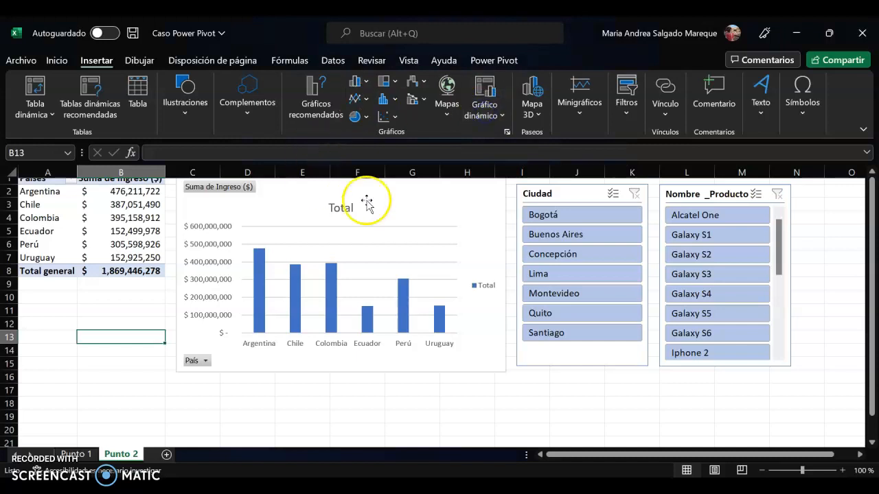
{"action": "scroll", "coordinate": [434, 223], "scroll_direction": "up", "scroll_amount": 1}
{"action": "scroll", "coordinate": [434, 223], "scroll_direction": "down", "scroll_amount": 1}
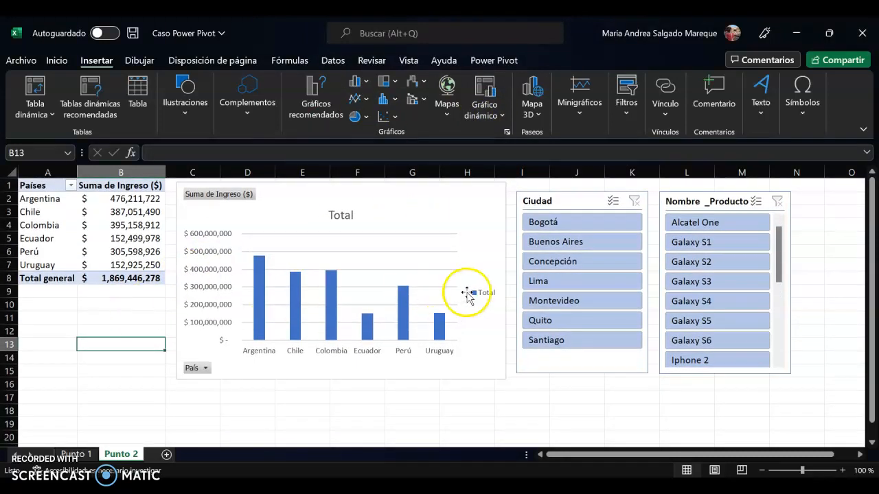
Filter the Punto 2 pivot table and chart to Bogotá with the Ciudad slicer, and clear that filter
{"action": "left_click", "coordinate": [550, 226]}
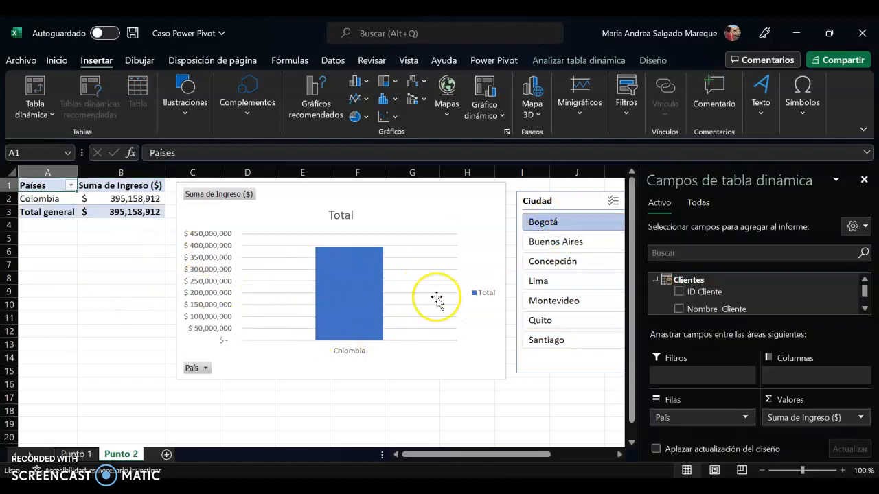
{"action": "scroll", "coordinate": [435, 298], "scroll_direction": "right", "scroll_amount": 3}
{"action": "scroll", "coordinate": [435, 298], "scroll_direction": "left", "scroll_amount": 2}
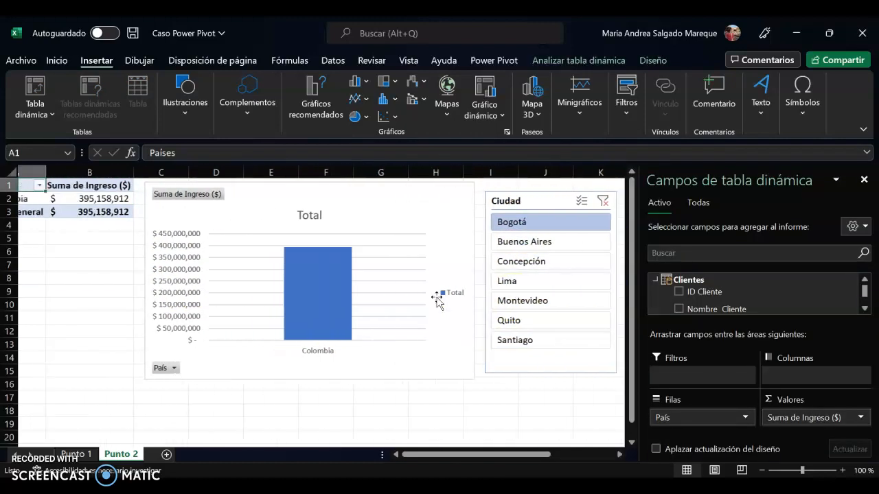
{"action": "left_click", "coordinate": [601, 202]}
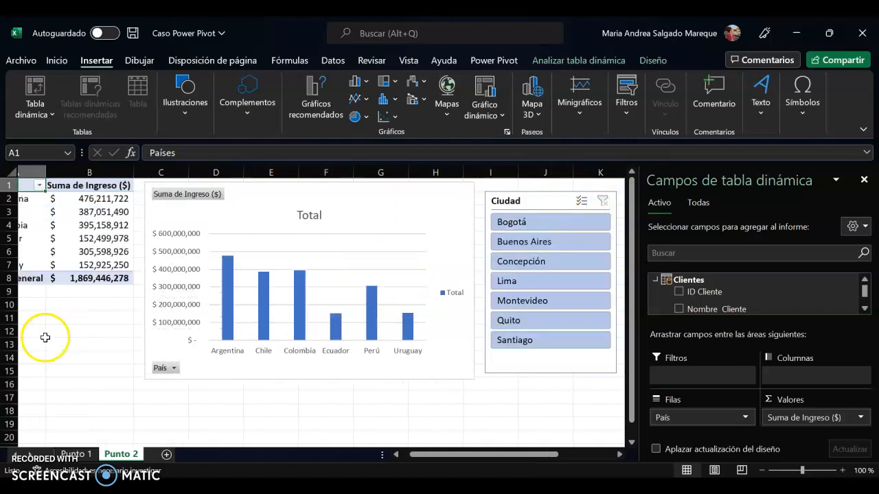
{"action": "scroll", "coordinate": [45, 338], "scroll_direction": "left", "scroll_amount": 1}
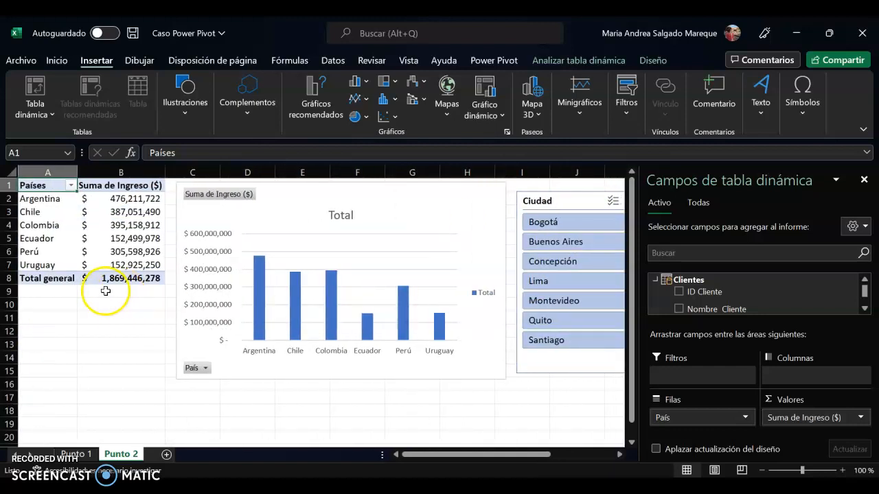
Filter the Punto 2 pivot table and chart by Bogotá in the Ciudad slicer and Galaxy S4 in the Nombre _Producto slicer
{"action": "left_click", "coordinate": [567, 222]}
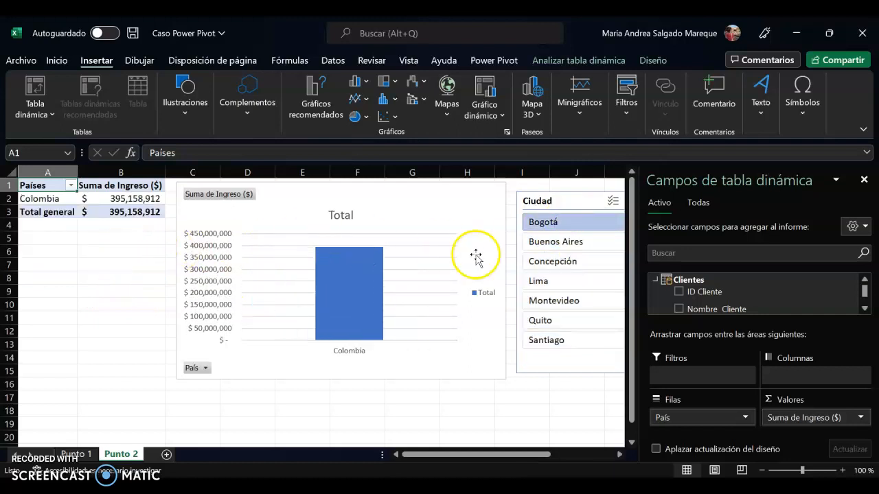
{"action": "scroll", "coordinate": [545, 249], "scroll_direction": "right", "scroll_amount": 1}
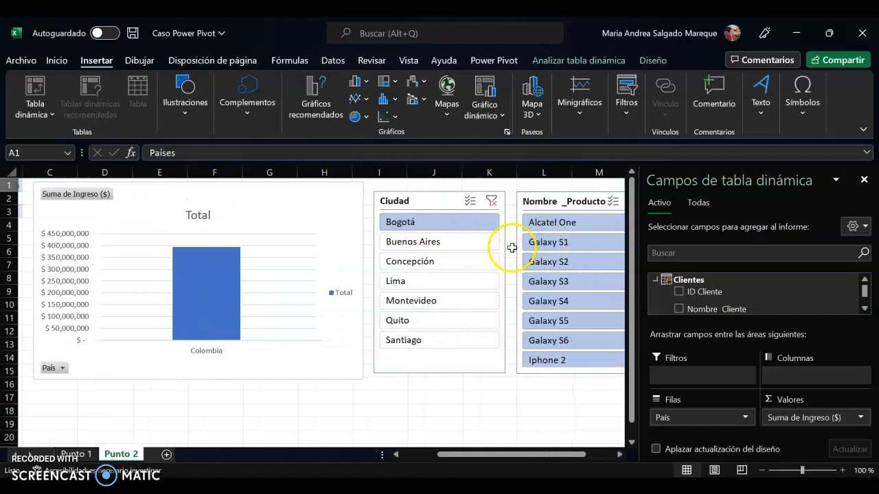
{"action": "scroll", "coordinate": [511, 245], "scroll_direction": "right", "scroll_amount": 1}
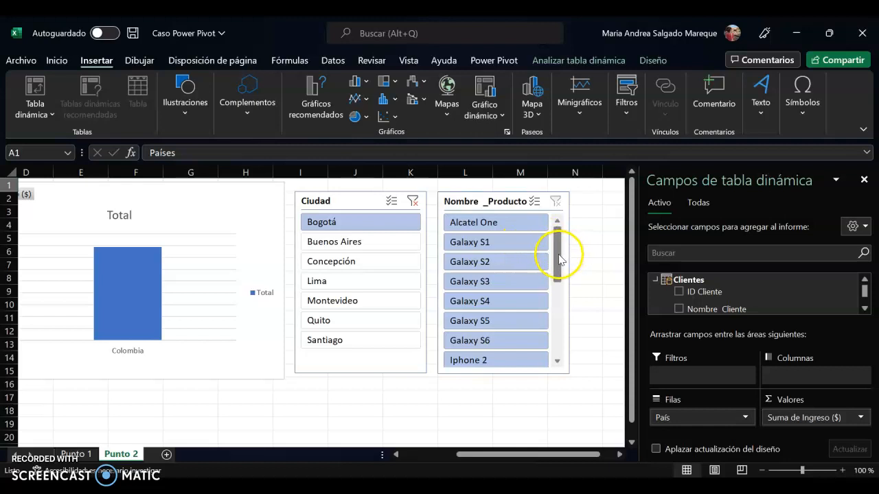
{"action": "left_click_drag", "start_coordinate": [558, 258], "coordinate": [565, 335]}
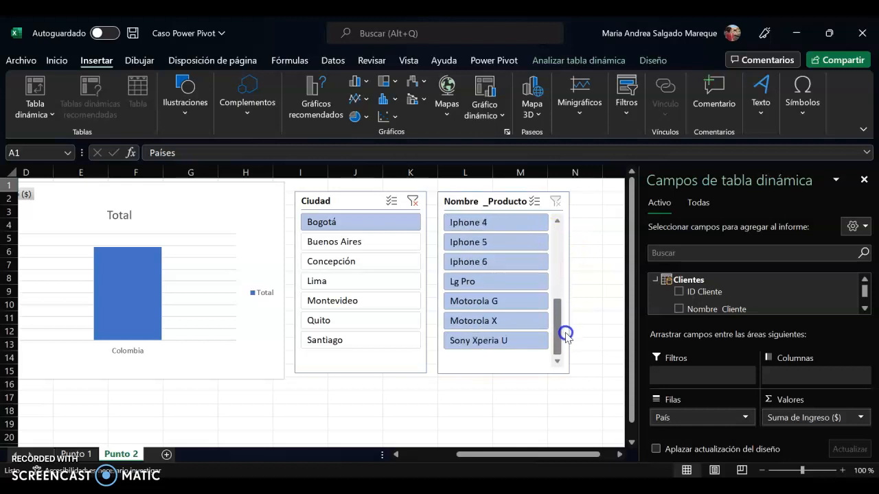
{"action": "left_click", "coordinate": [557, 223]}
{"action": "left_click", "coordinate": [556, 223]}
{"action": "left_click", "coordinate": [557, 223]}
{"action": "left_click", "coordinate": [556, 223]}
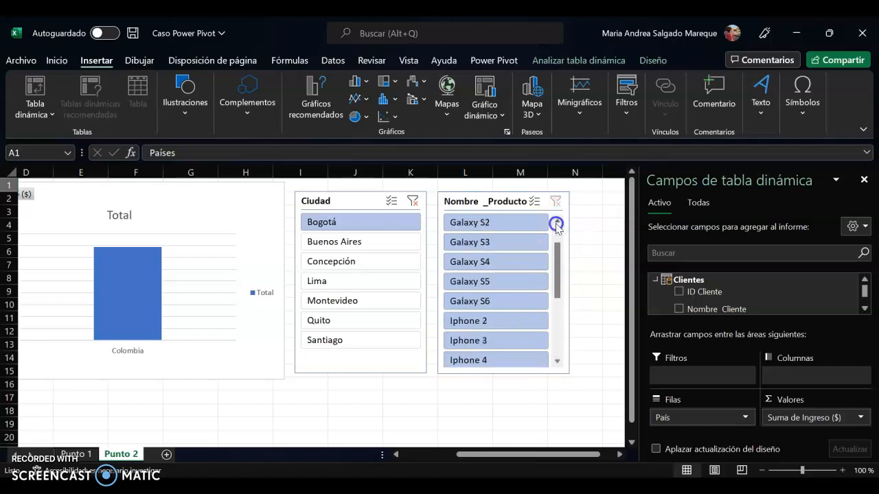
{"action": "left_click", "coordinate": [557, 223]}
{"action": "left_click", "coordinate": [480, 283]}
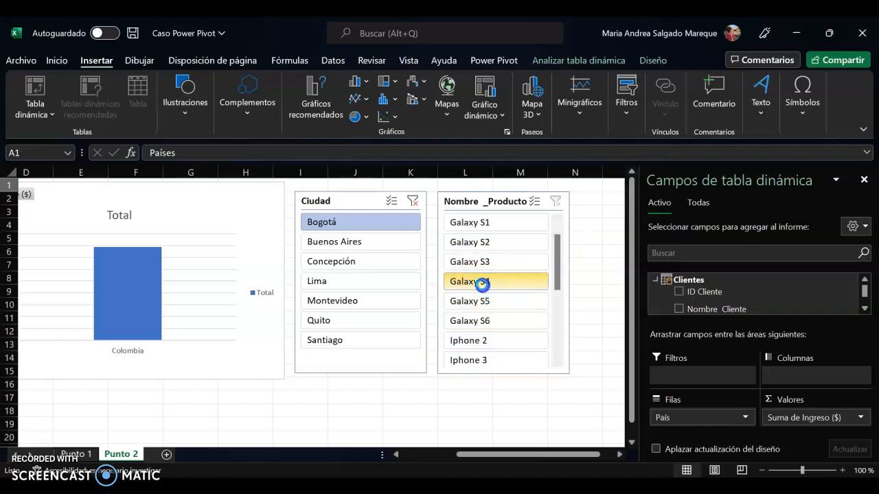
{"action": "scroll", "coordinate": [329, 245], "scroll_direction": "left", "scroll_amount": 3}
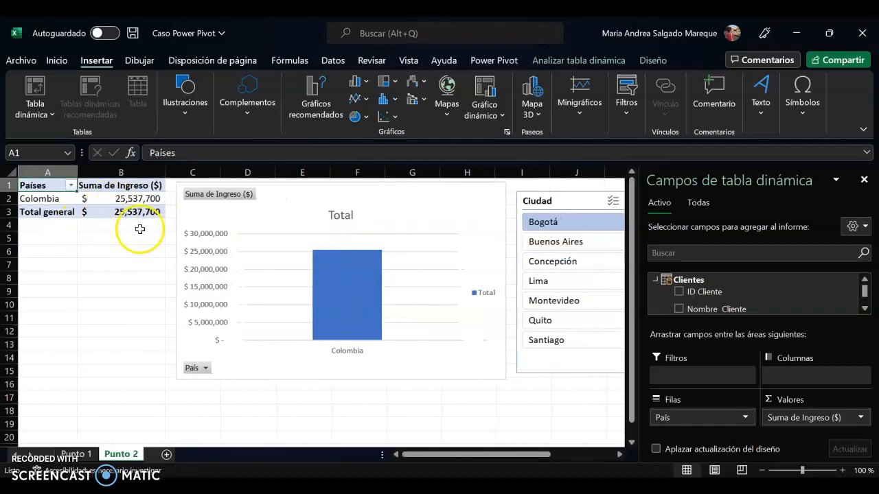
Filter the Punto 2 pivot table and chart by Buenos Aires, Lima and Quito in turn with the Ciudad slicer, ending on Buenos Aires
{"action": "scroll", "coordinate": [124, 284], "scroll_direction": "right", "scroll_amount": 2}
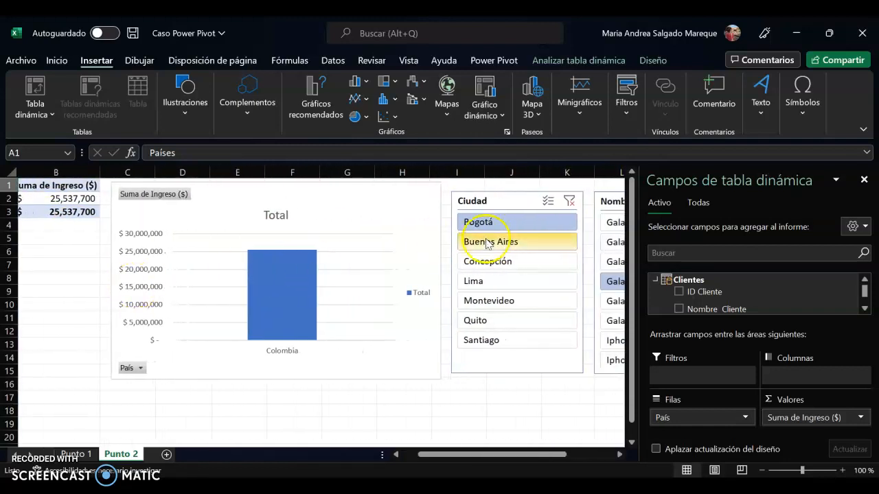
{"action": "left_click", "coordinate": [527, 250]}
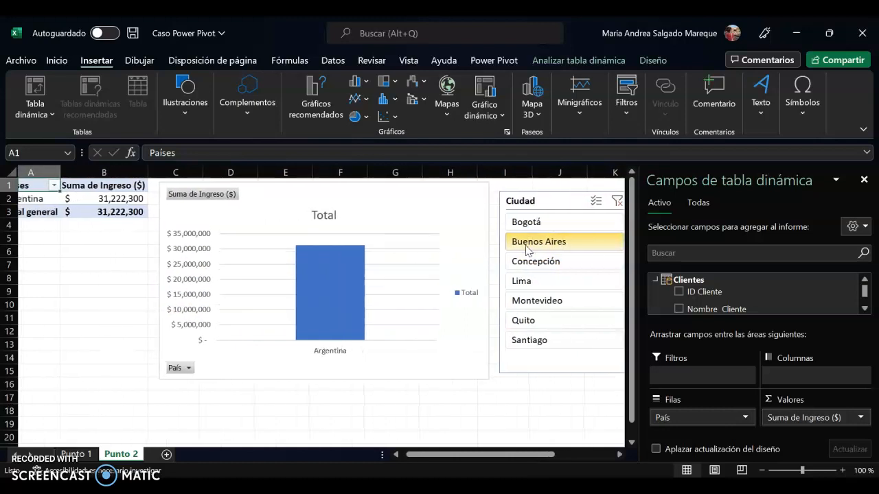
{"action": "left_click", "coordinate": [552, 280]}
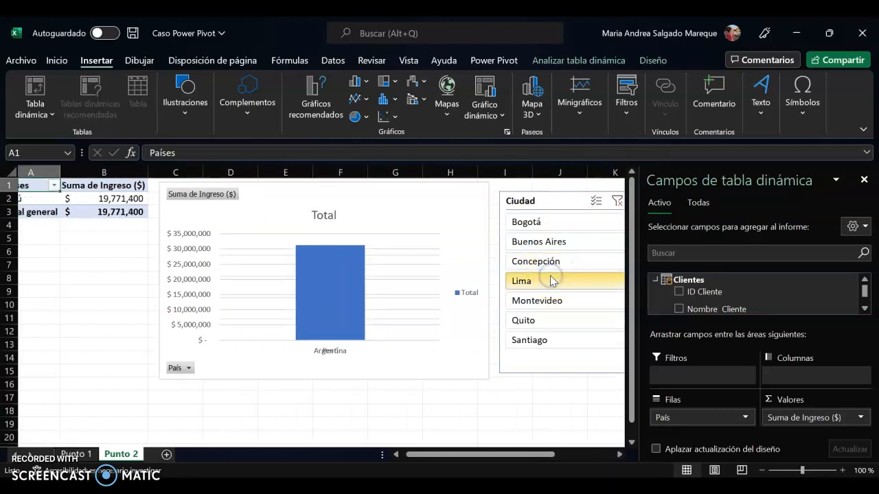
{"action": "left_click", "coordinate": [547, 317]}
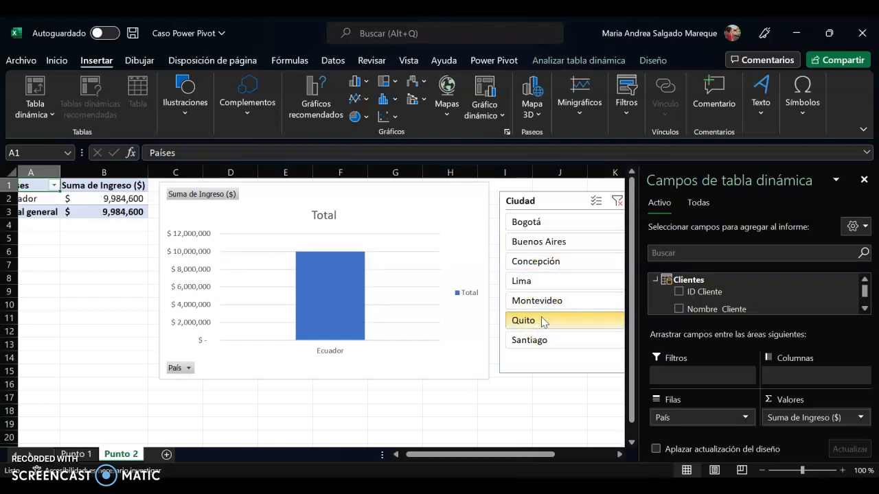
{"action": "left_click", "coordinate": [561, 263]}
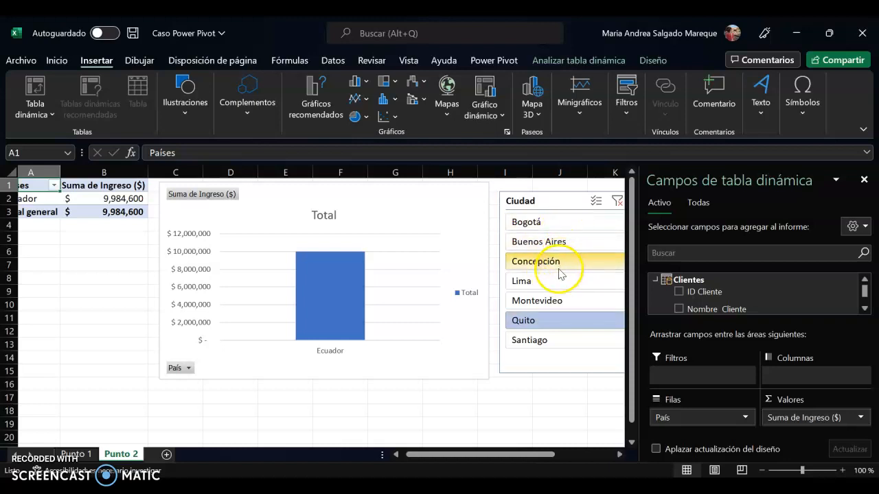
{"action": "left_click", "coordinate": [555, 282]}
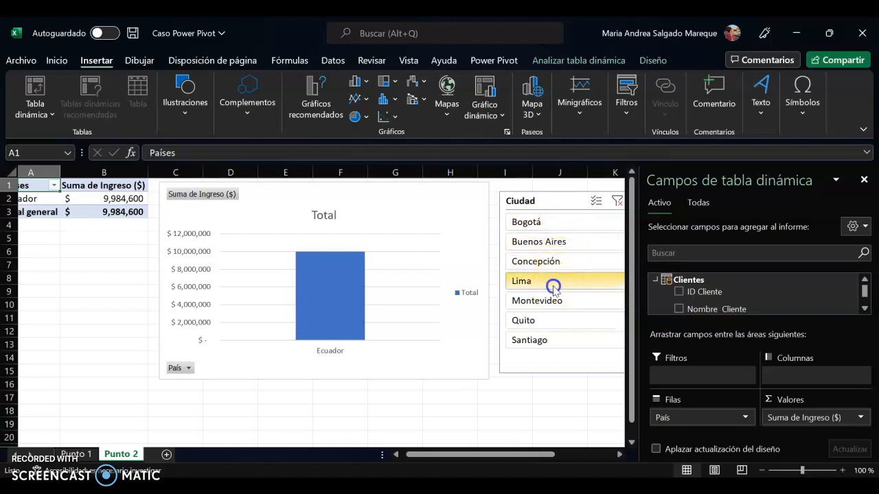
{"action": "left_click", "coordinate": [561, 244]}
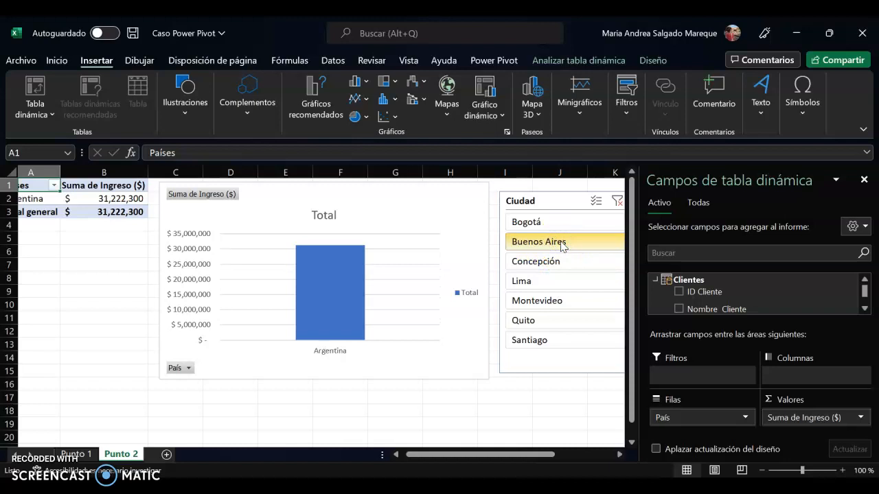
Filter the Buenos Aires income by Galaxy S3 and then by Iphone 2 in the Nombre _Producto slicer, checking the pivot table each time
{"action": "scroll", "coordinate": [562, 246], "scroll_direction": "right", "scroll_amount": 5}
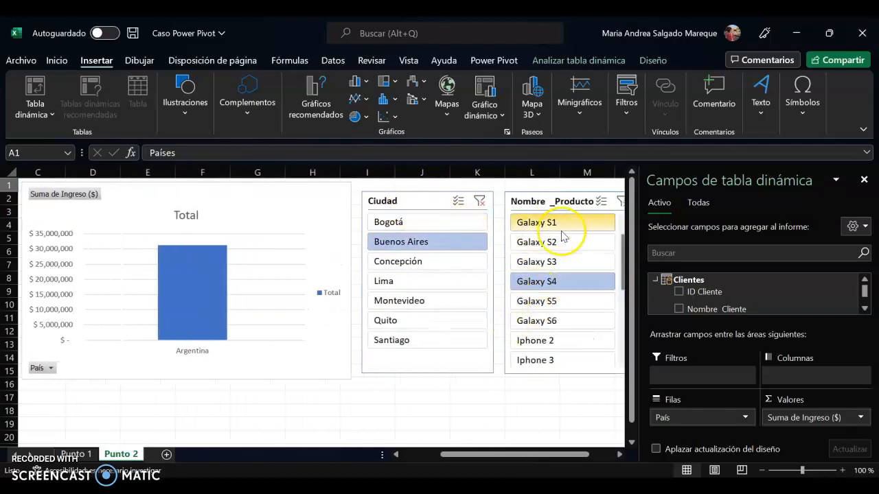
{"action": "left_click", "coordinate": [542, 261]}
{"action": "scroll", "coordinate": [542, 260], "scroll_direction": "left", "scroll_amount": 4}
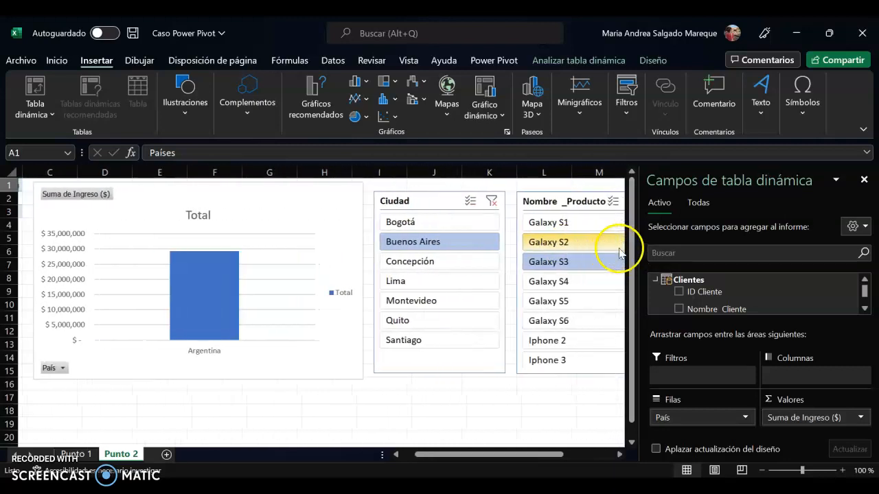
{"action": "scroll", "coordinate": [624, 252], "scroll_direction": "right", "scroll_amount": 3}
{"action": "left_click", "coordinate": [540, 341]}
{"action": "scroll", "coordinate": [540, 344], "scroll_direction": "left", "scroll_amount": 5}
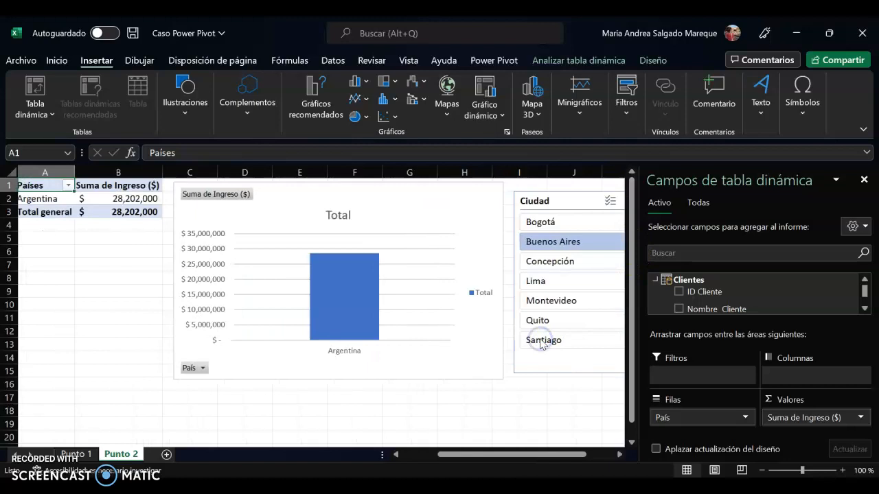
Switch the Ciudad slicer to Bogotá and then to Montevideo, keeping the Iphone 2 product filter
{"action": "scroll", "coordinate": [540, 343], "scroll_direction": "right", "scroll_amount": 4}
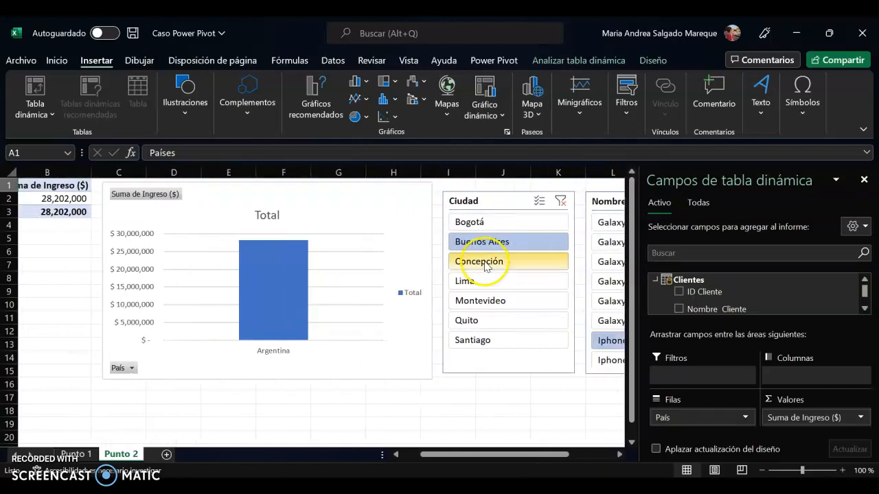
{"action": "left_click", "coordinate": [469, 223]}
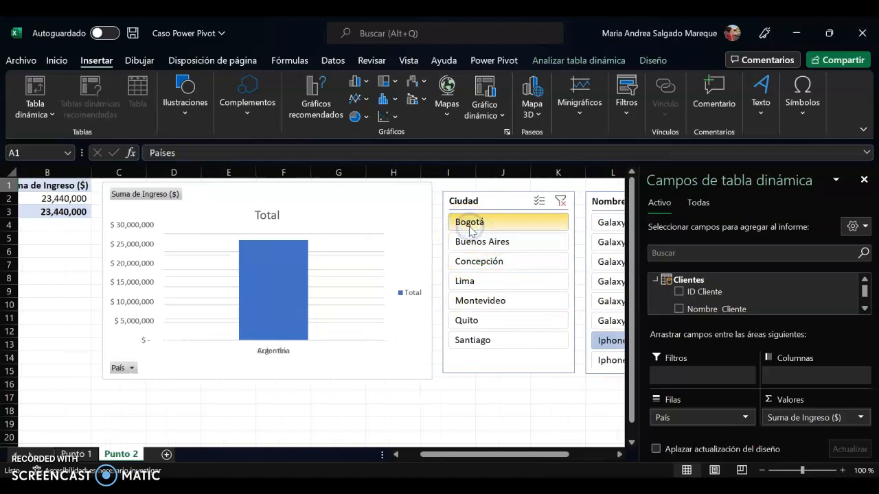
{"action": "scroll", "coordinate": [480, 240], "scroll_direction": "right", "scroll_amount": 2}
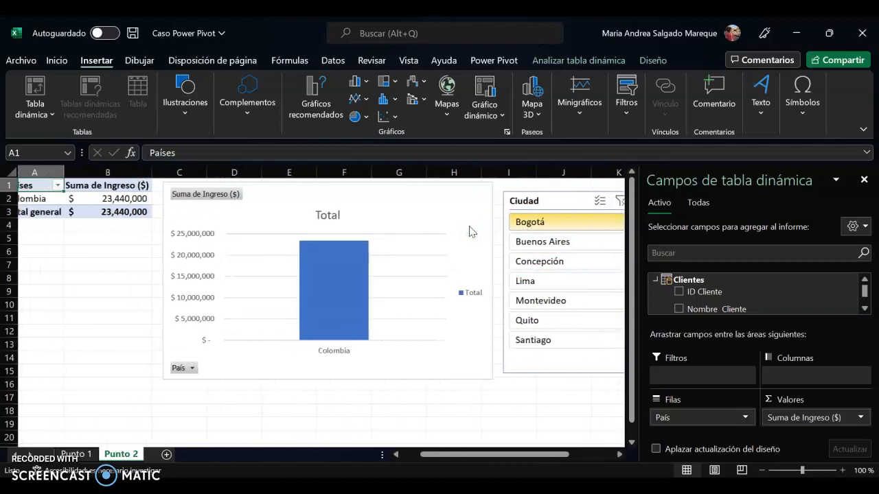
{"action": "left_click", "coordinate": [523, 300]}
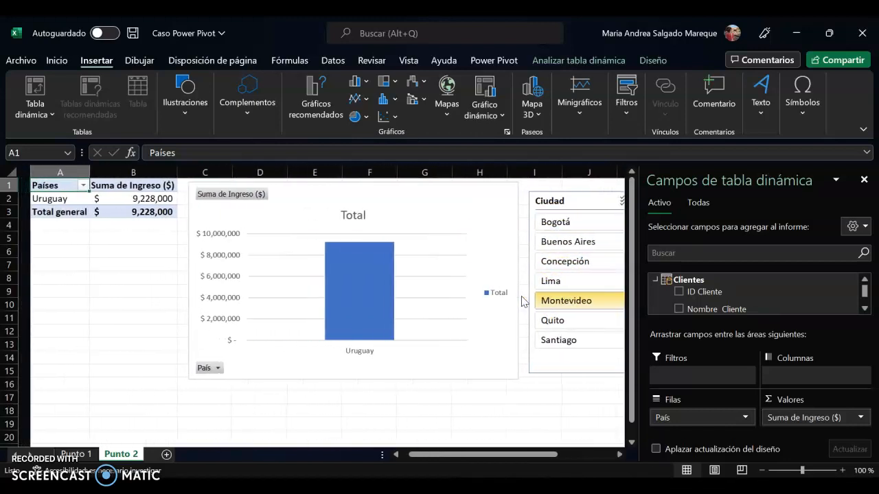
{"action": "scroll", "coordinate": [523, 300], "scroll_direction": "right", "scroll_amount": 2}
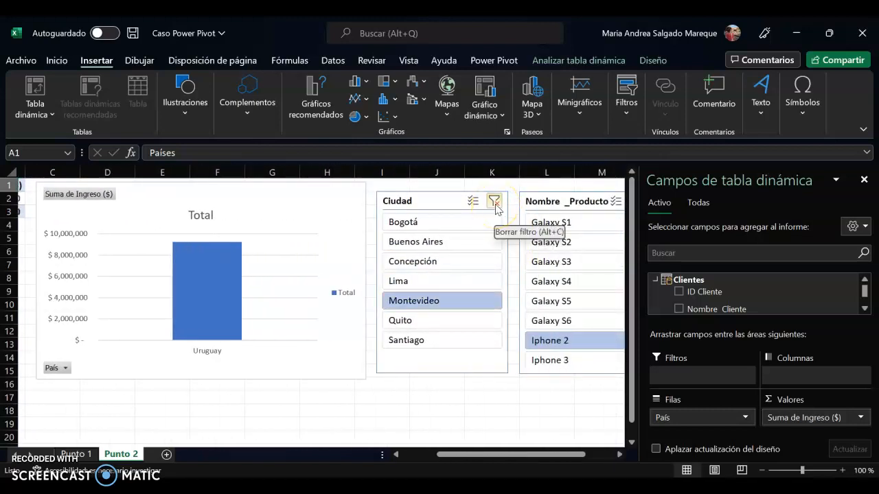
Clear the filters of the Ciudad and Nombre _Producto slicers and select empty cell B15 outside the pivot table
{"action": "scroll", "coordinate": [495, 205], "scroll_direction": "left", "scroll_amount": 3}
{"action": "scroll", "coordinate": [419, 229], "scroll_direction": "right", "scroll_amount": 3}
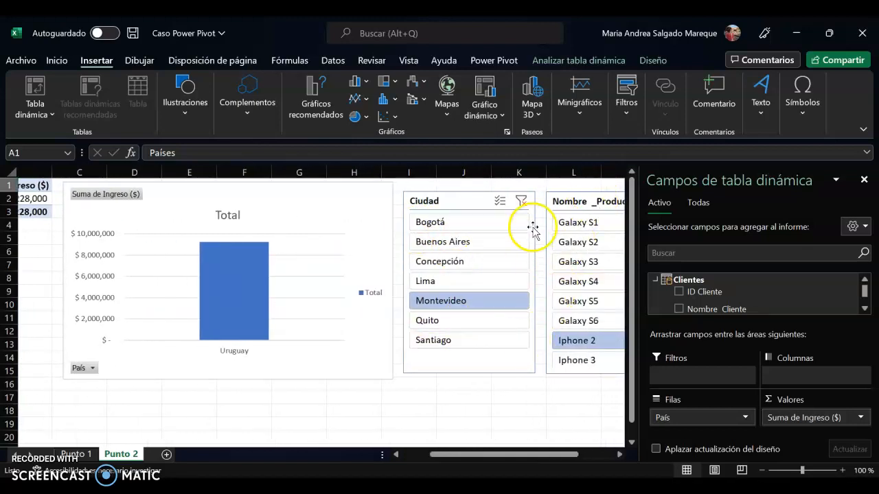
{"action": "left_click", "coordinate": [519, 201]}
{"action": "scroll", "coordinate": [577, 226], "scroll_direction": "right", "scroll_amount": 2}
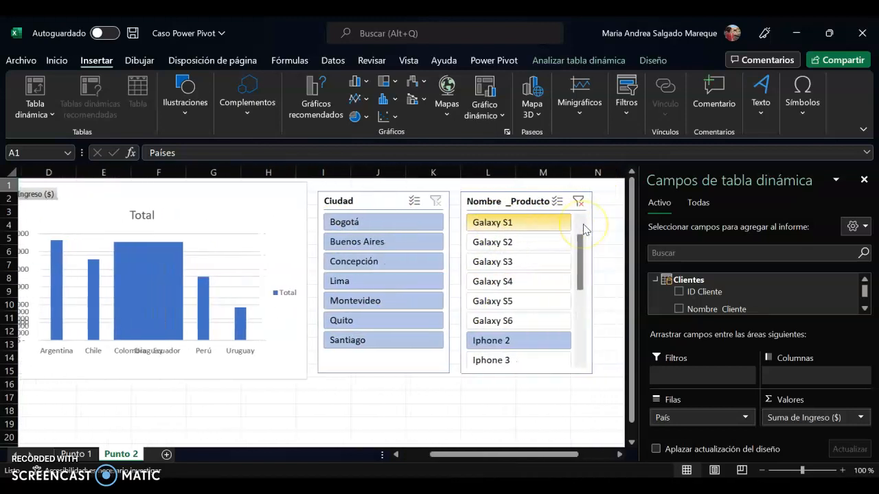
{"action": "left_click", "coordinate": [574, 201]}
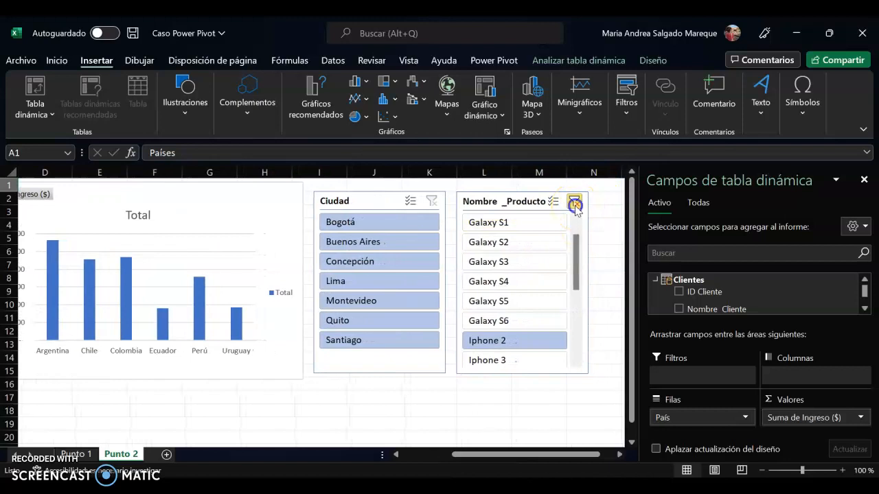
{"action": "scroll", "coordinate": [309, 339], "scroll_direction": "left", "scroll_amount": 2}
{"action": "scroll", "coordinate": [309, 339], "scroll_direction": "left", "scroll_amount": 2}
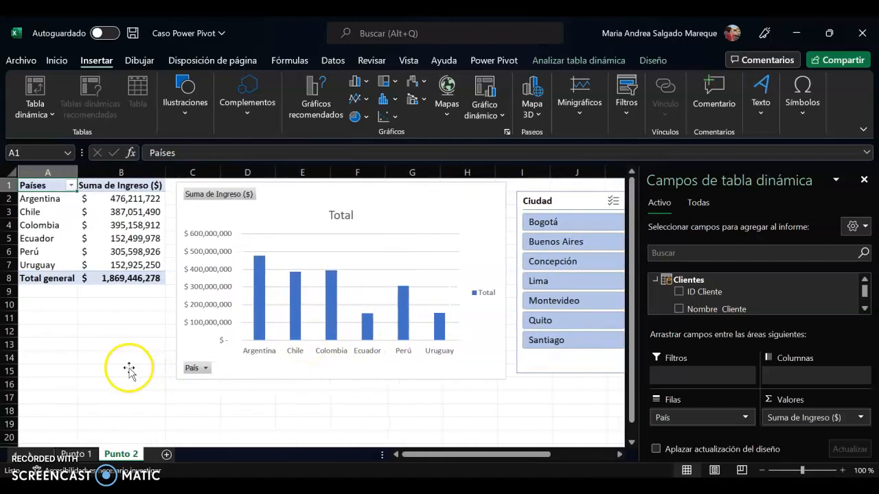
{"action": "left_click", "coordinate": [128, 369]}
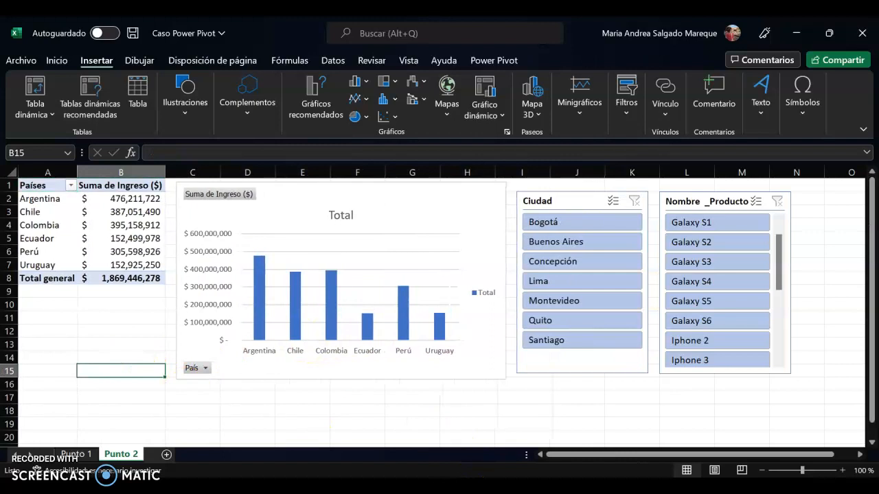